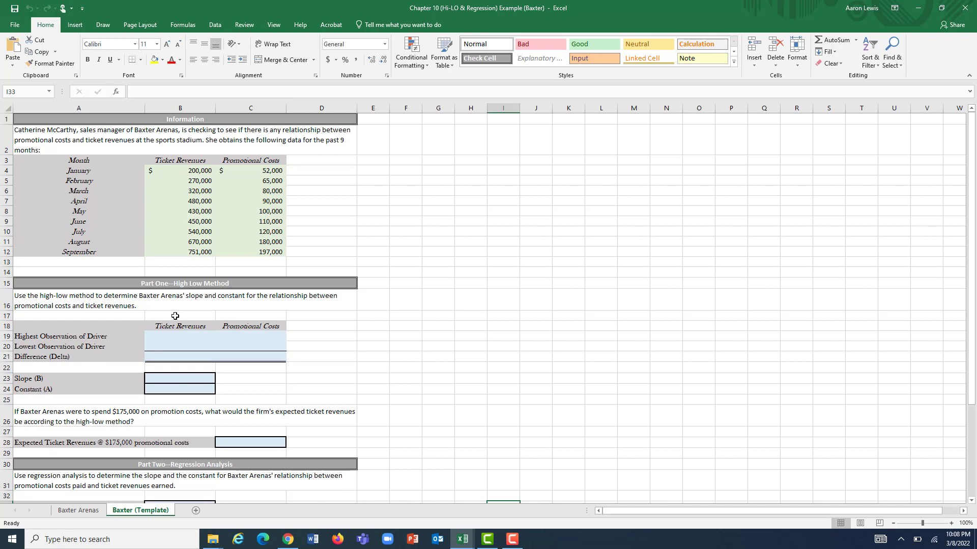
Step: Label C17 'X' and B17 'Y', then centre both labels
left_click(243, 316)
type("X")
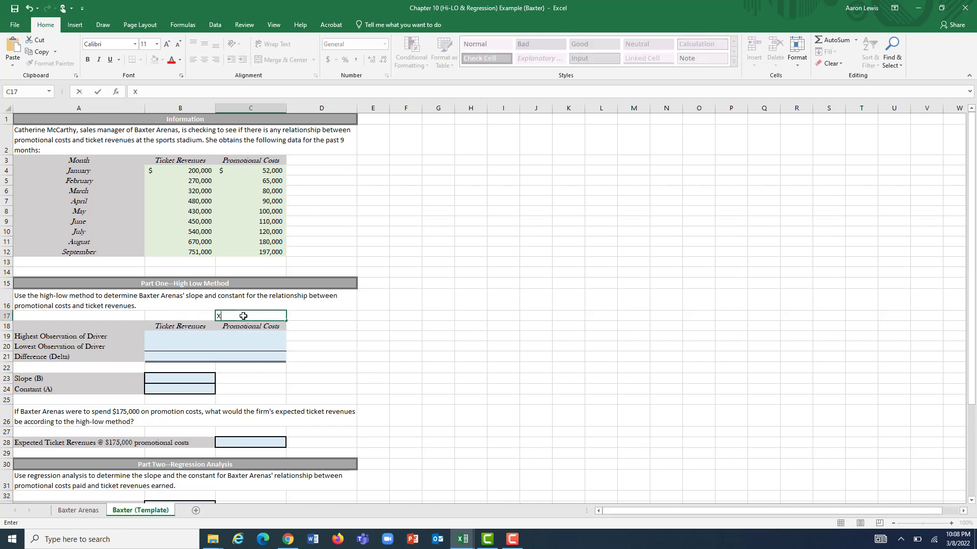
left_click(314, 338)
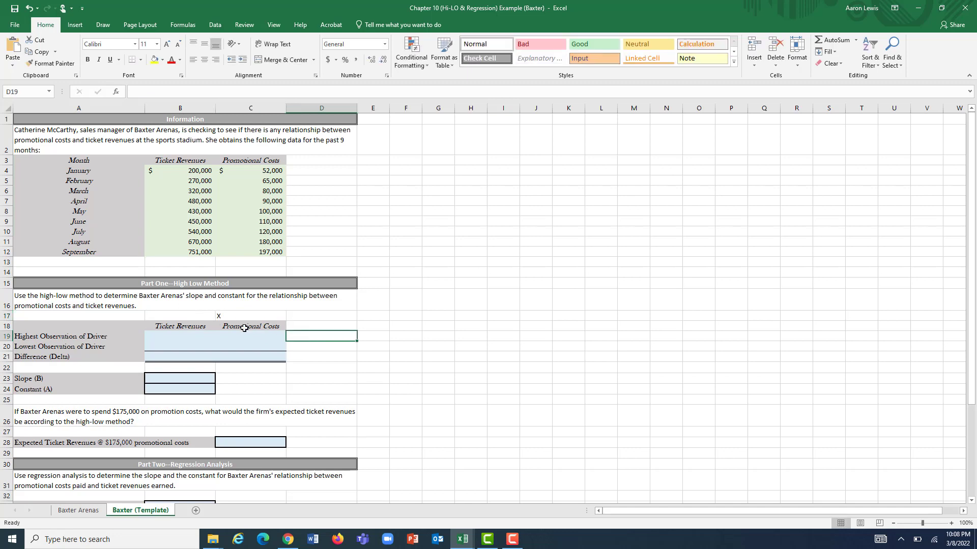
left_click(186, 316)
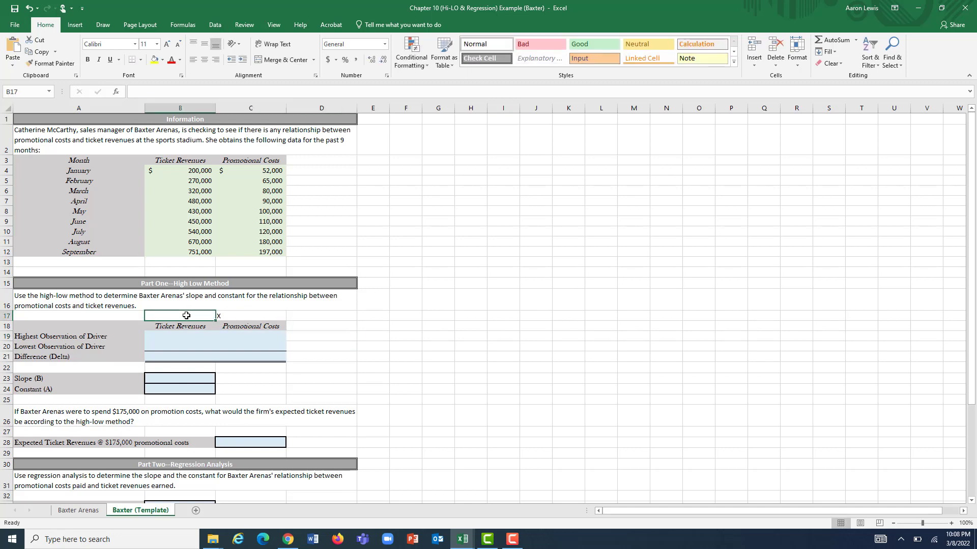
type("Y")
left_click(375, 398)
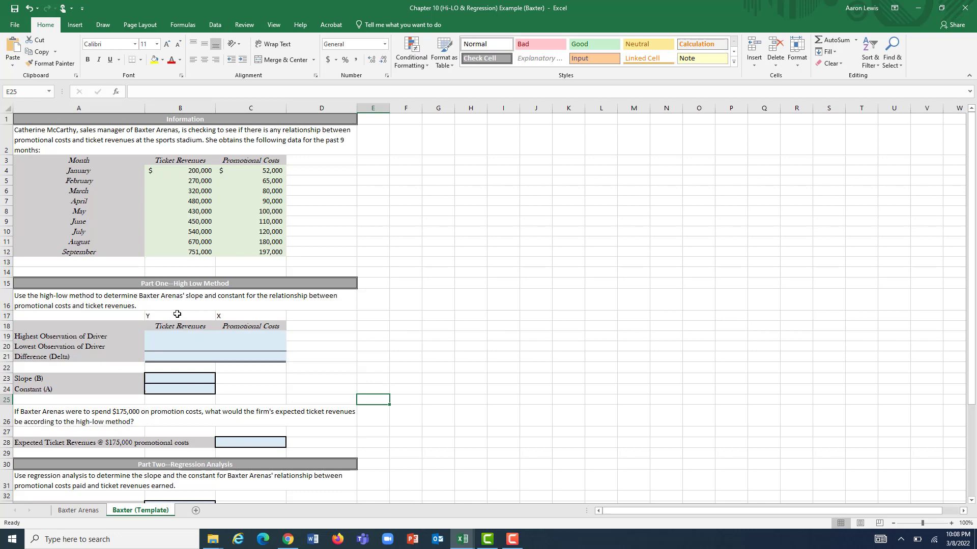
left_click_drag(177, 314, 220, 314)
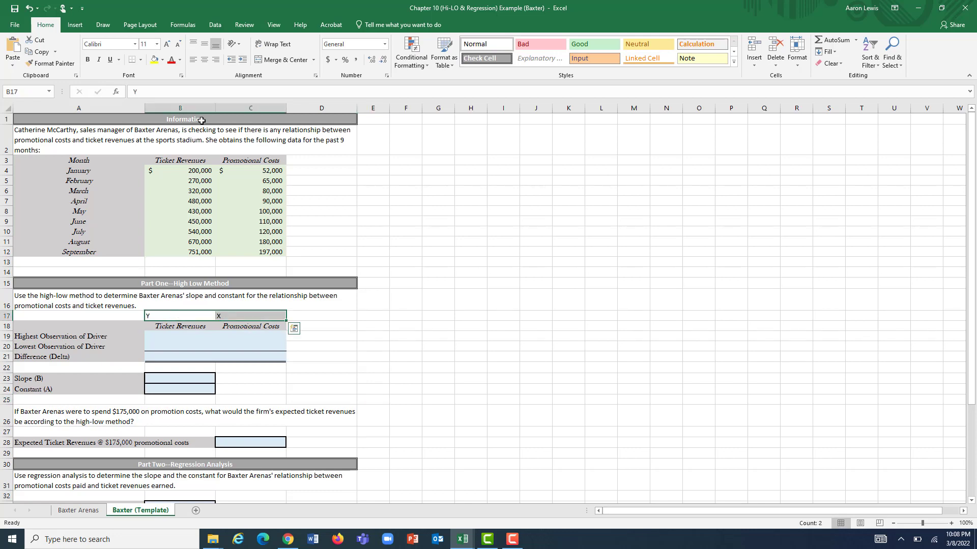
left_click(204, 60)
left_click(328, 366)
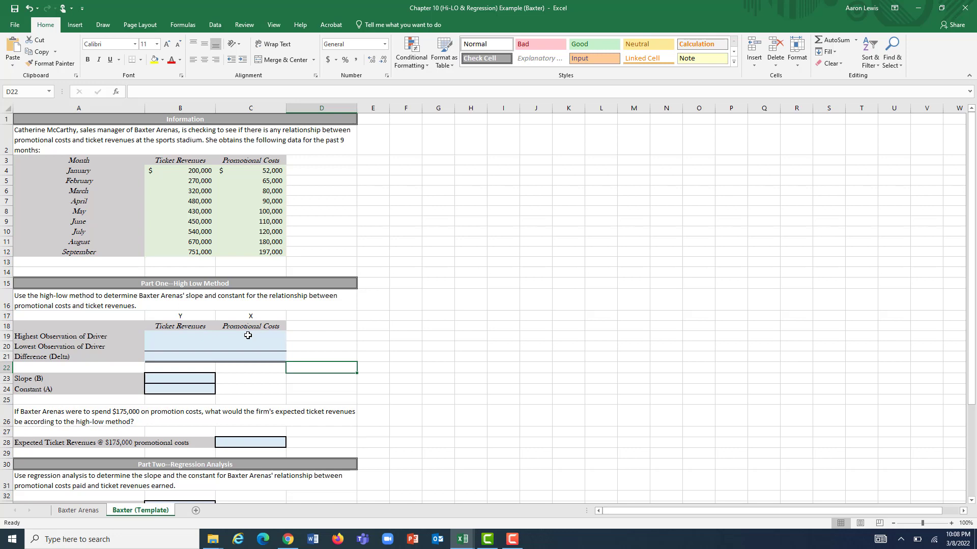
Step: Enter =C12 (197,000) in C19, =C4 (52,000) in C20 and =C19-C20 (145,000) in C21
left_click(247, 336)
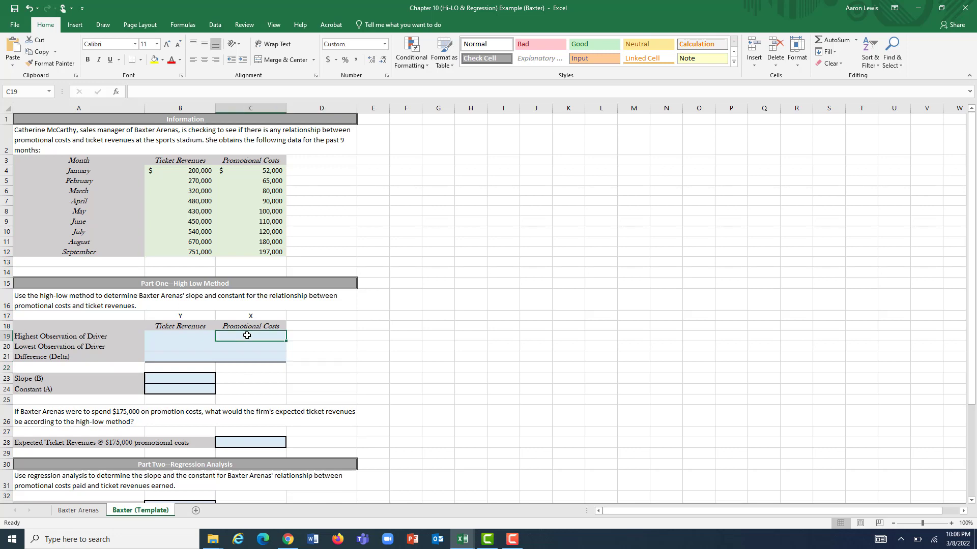
type("=")
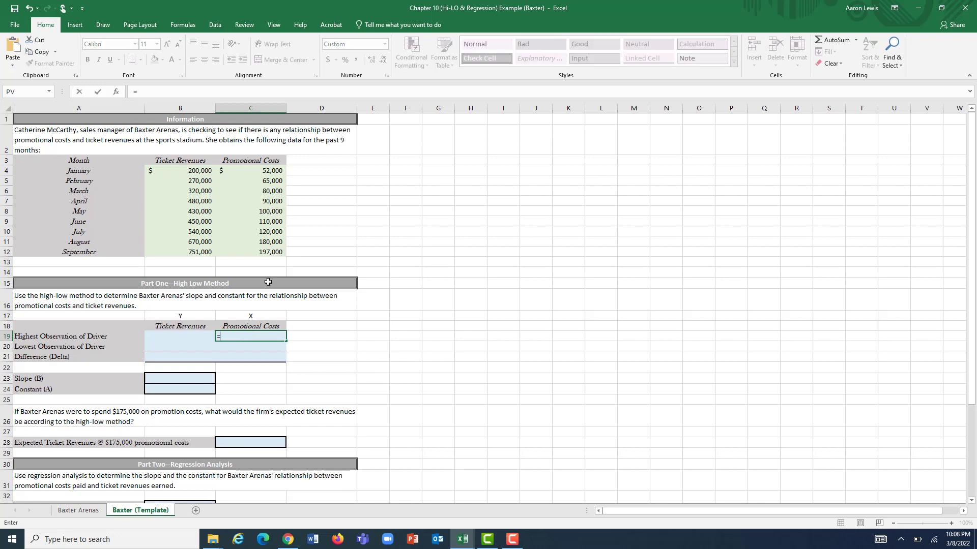
left_click(270, 251)
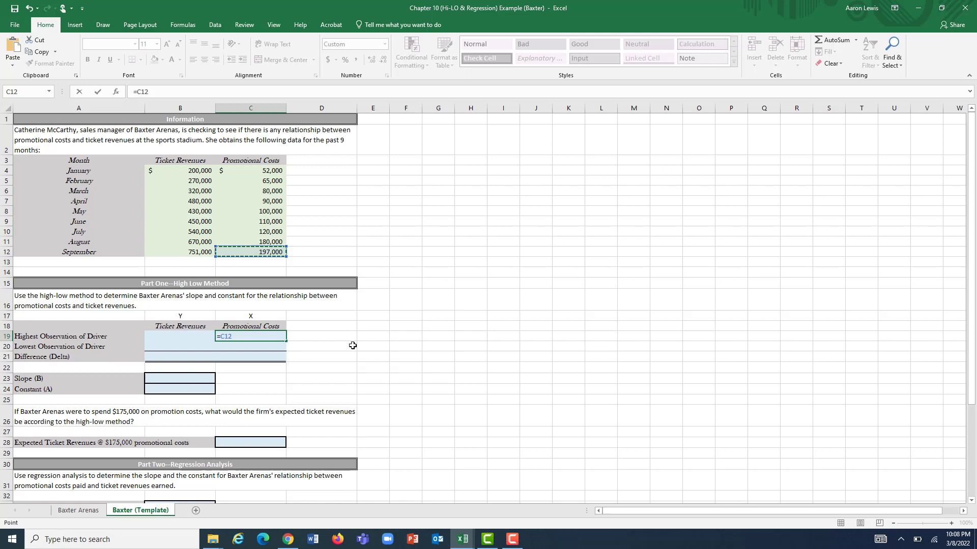
key("Return")
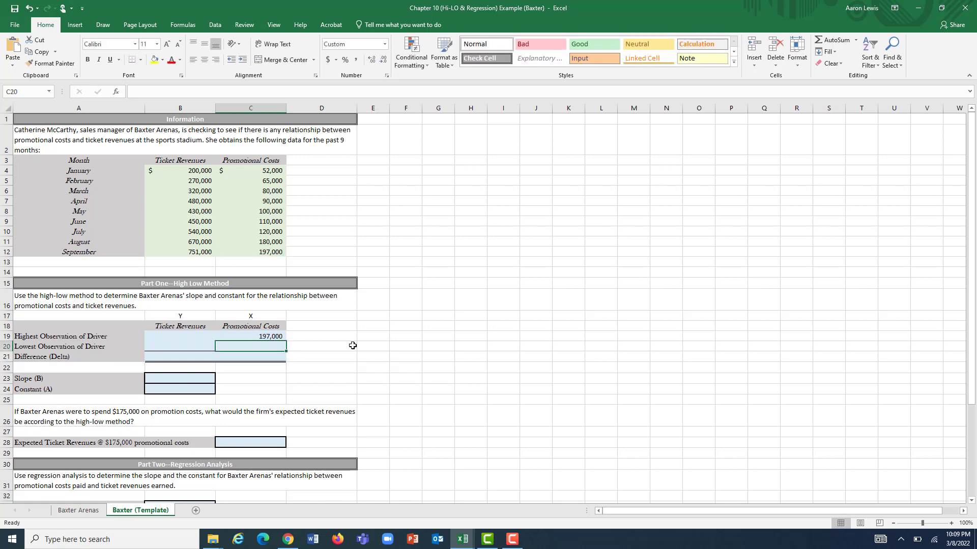
type("=")
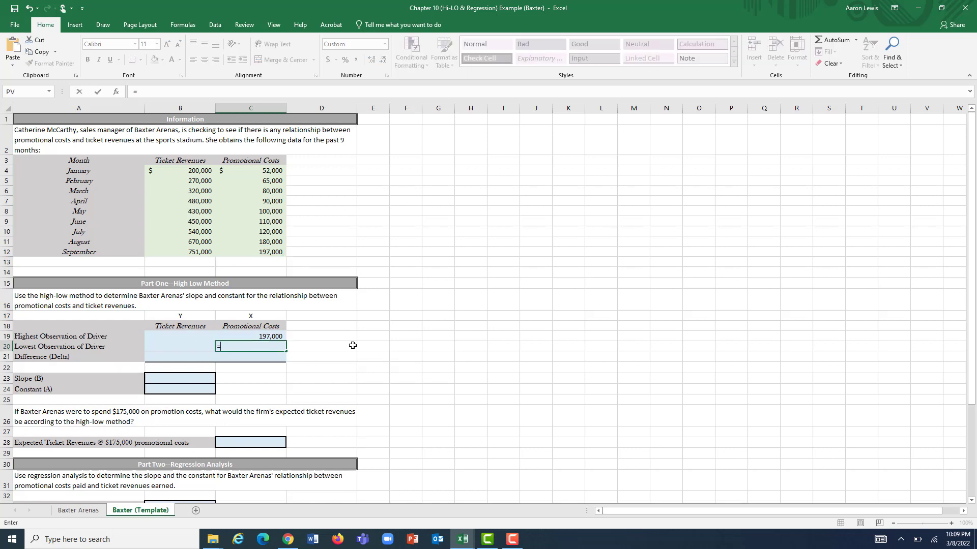
left_click(270, 171)
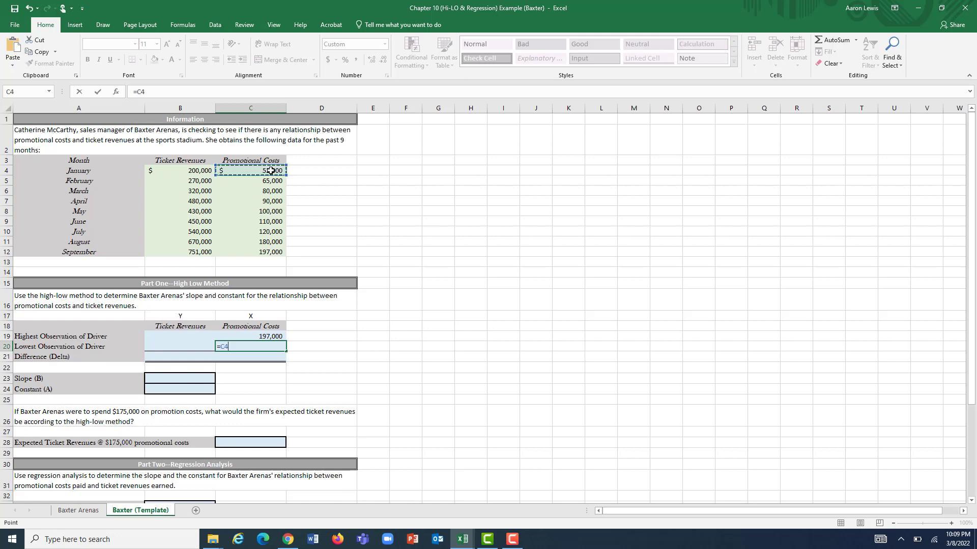
key("Return")
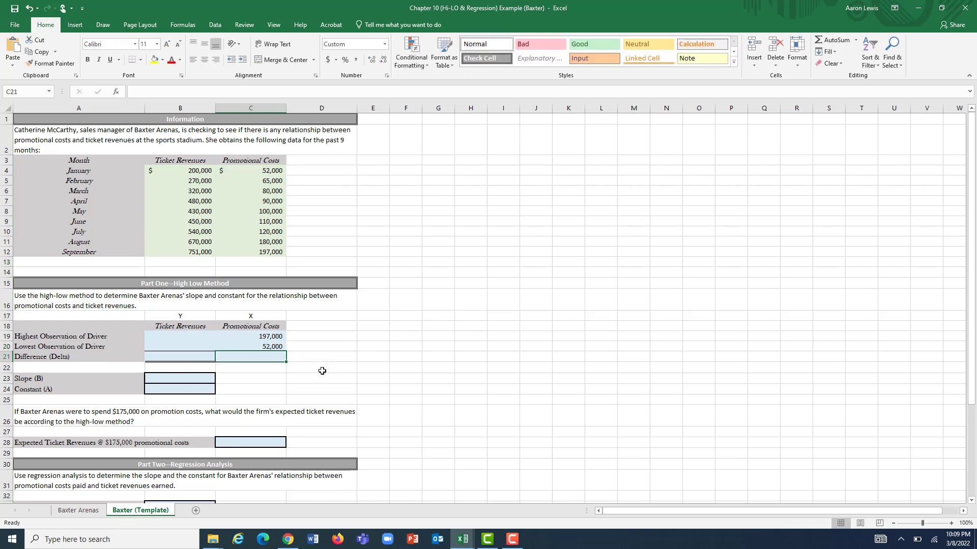
type("=")
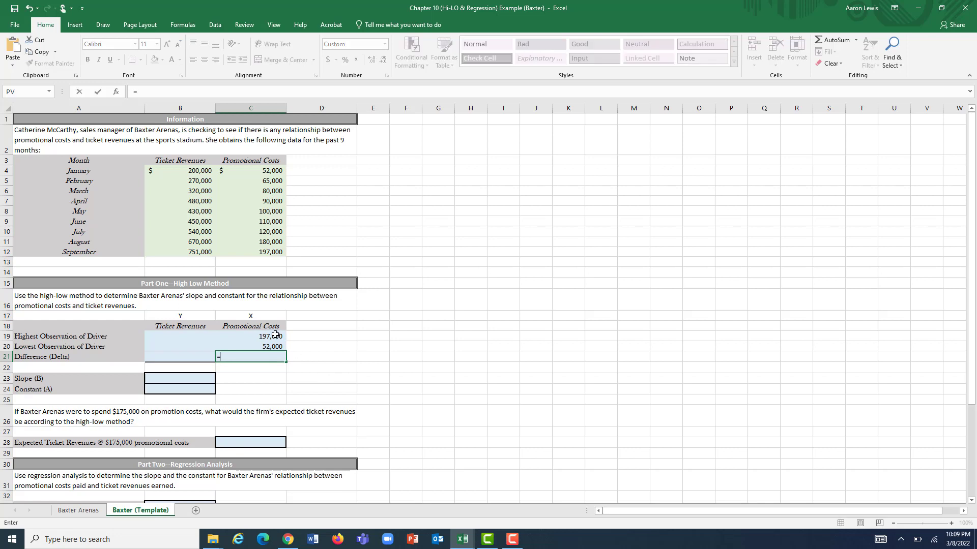
left_click(274, 335)
type("-")
left_click(268, 347)
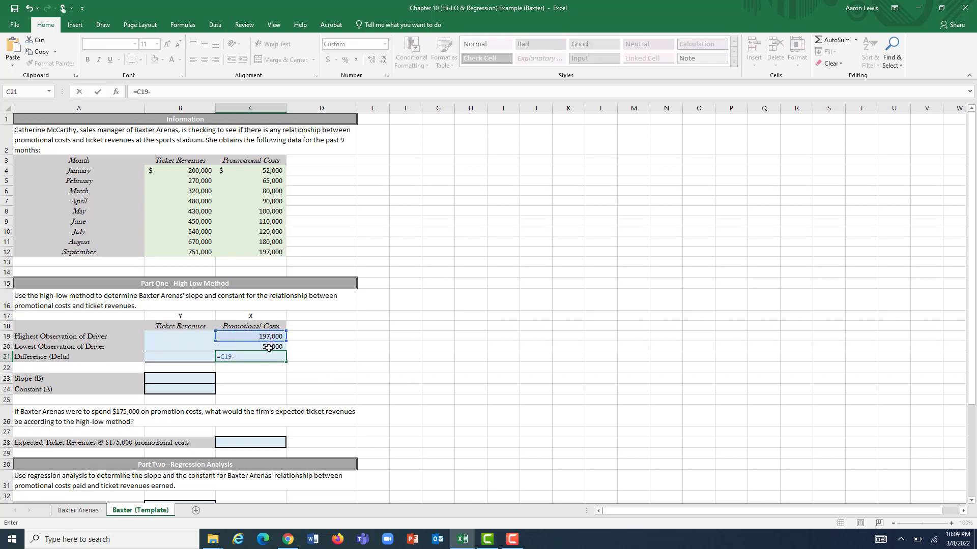
key("Return")
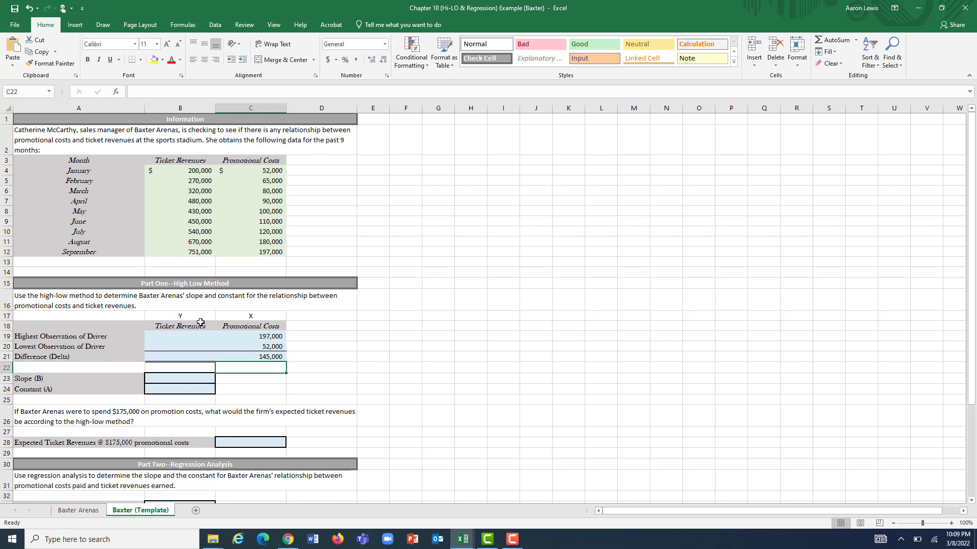
Step: Enter =B12 (751,000) in B19, =B4 (200,000) in B20 and =B19-B20 (551,000) in B21
left_click(188, 336)
type("=")
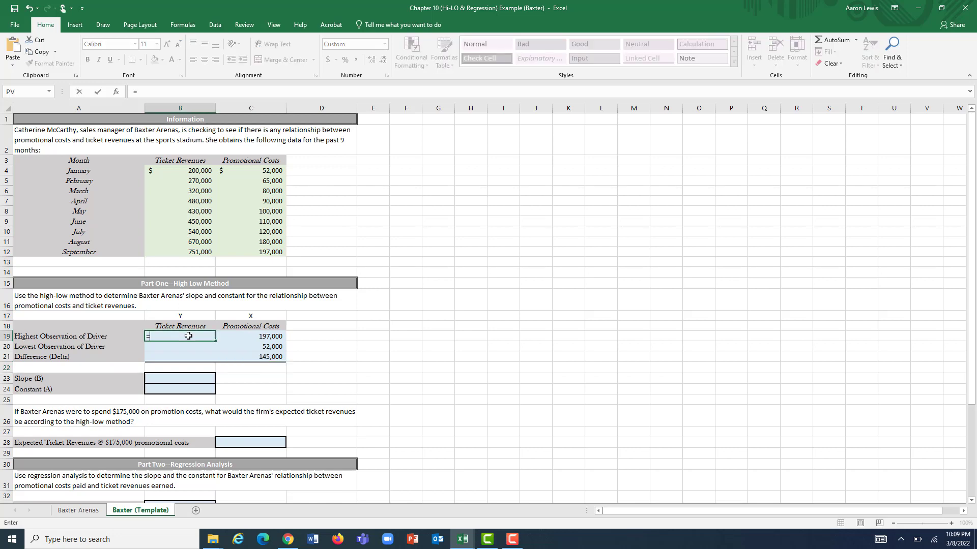
left_click(202, 253)
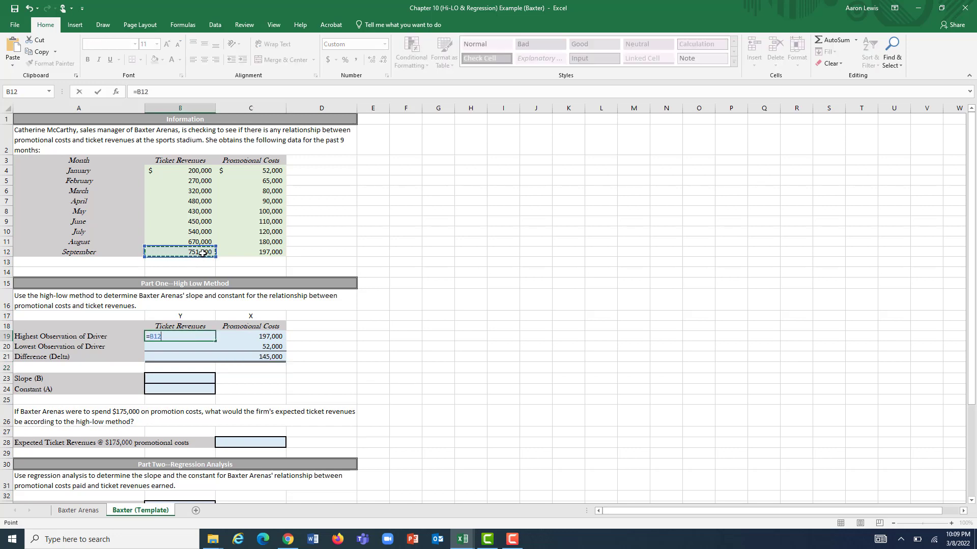
key("Return")
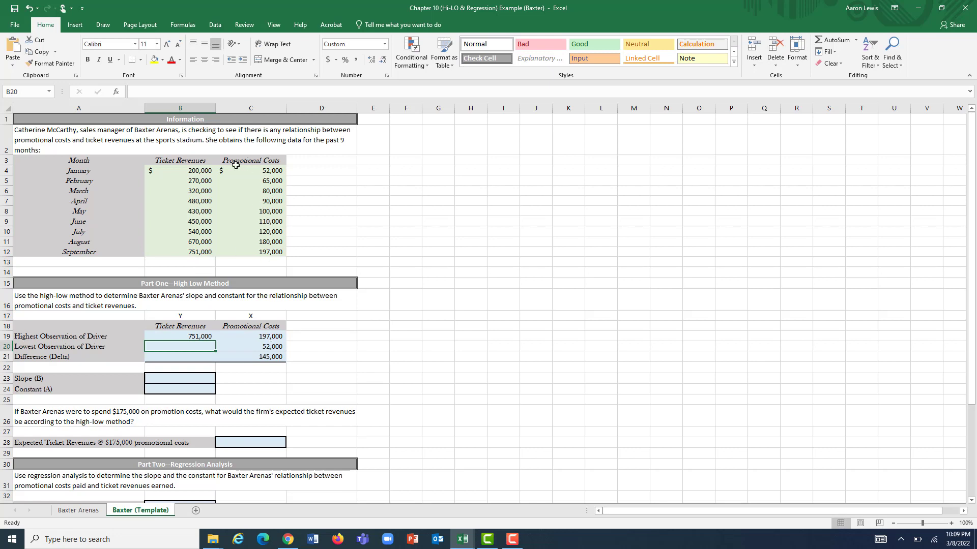
type("=")
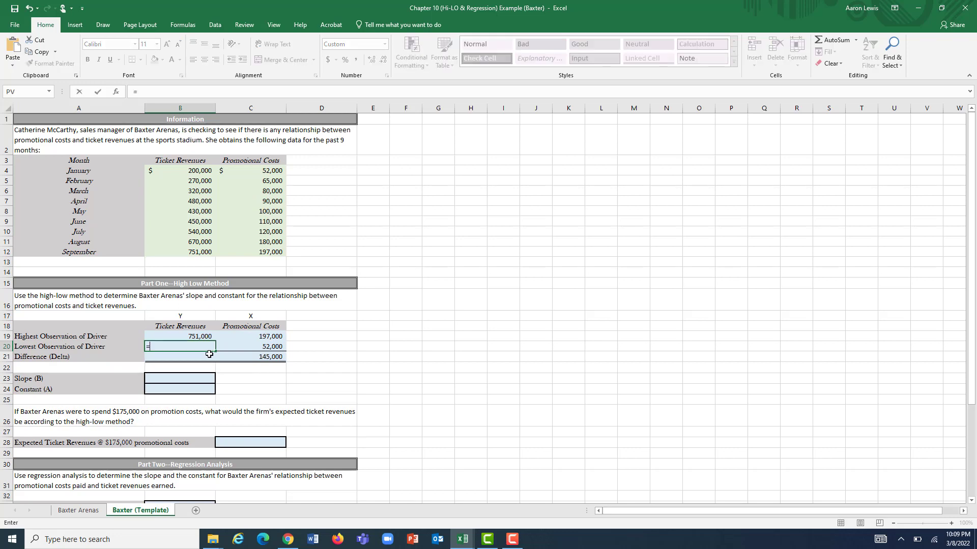
left_click(200, 172)
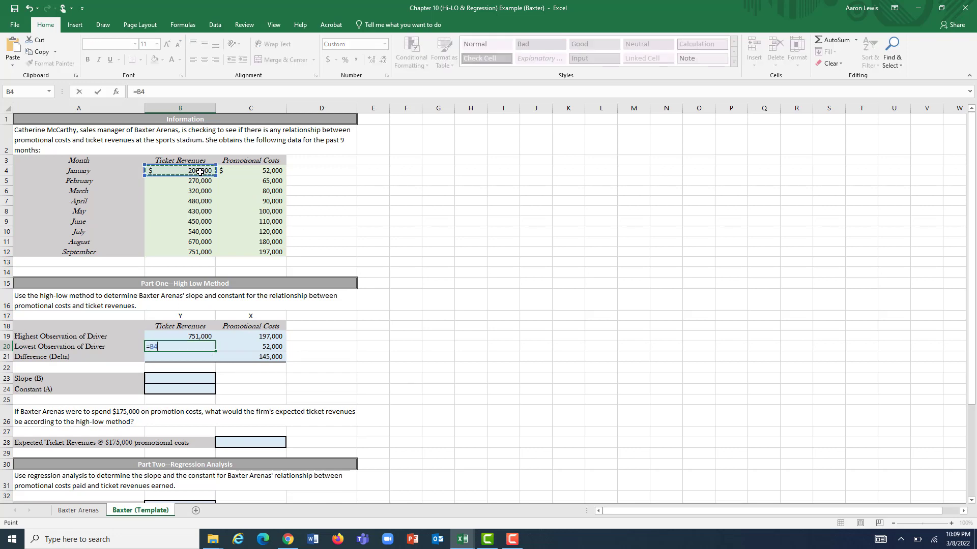
key("Return")
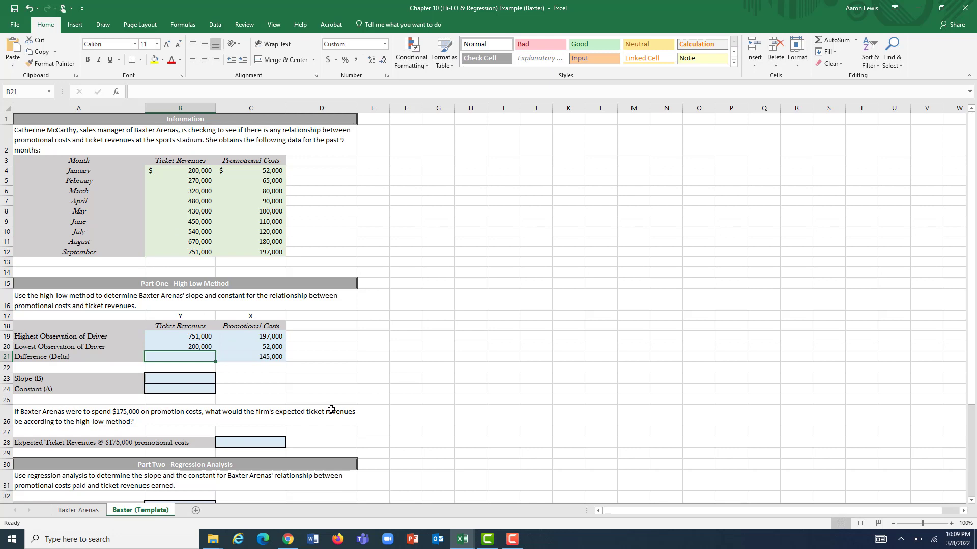
type("=")
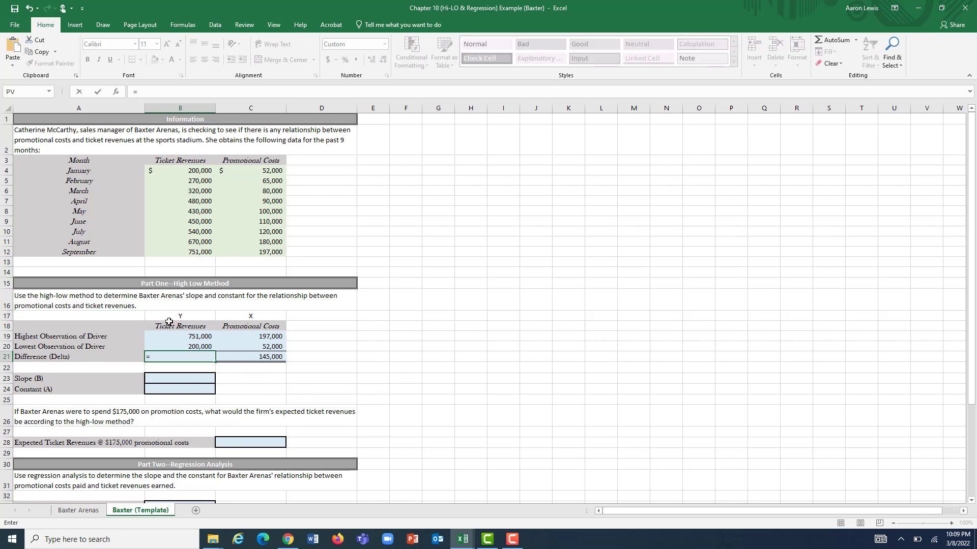
left_click(192, 336)
type("-")
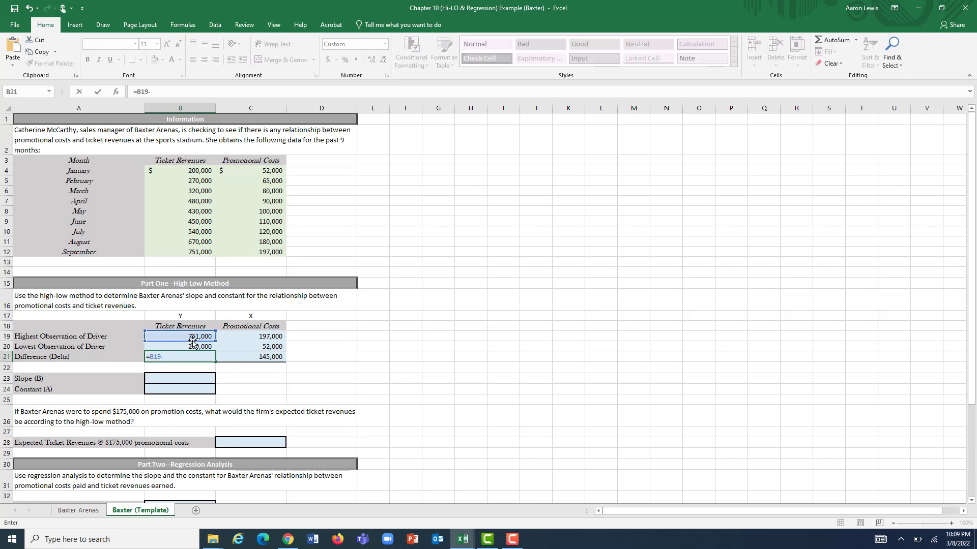
left_click(193, 346)
key("Return")
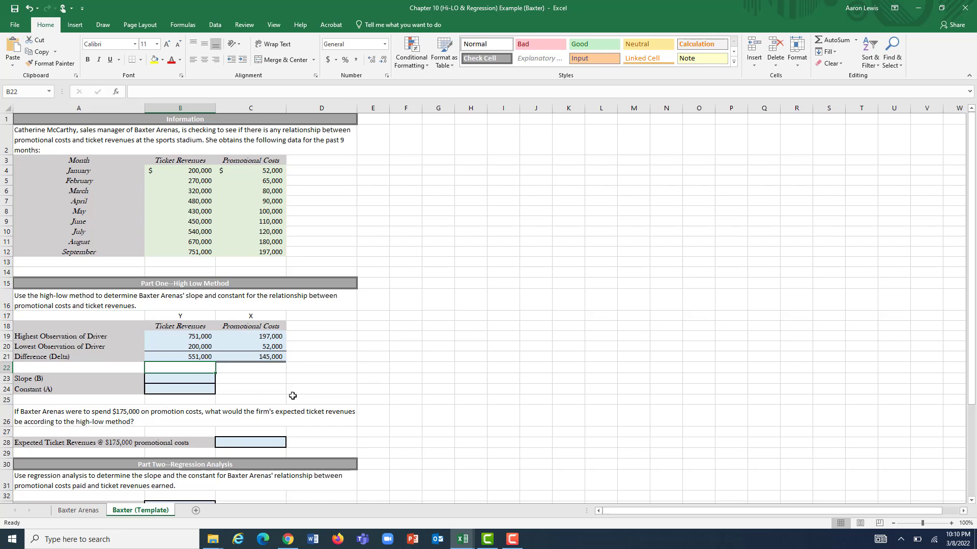
Step: Add a '(change in y / change in x)' note, then enter =B21/C21 in B23 for a $3.80 slope
left_click(230, 380)
type("=")
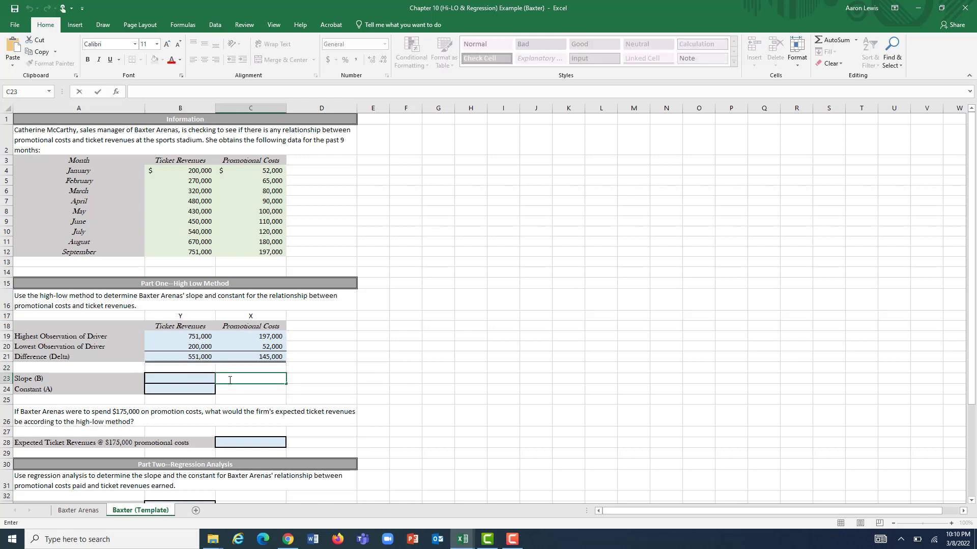
type("(change in ")
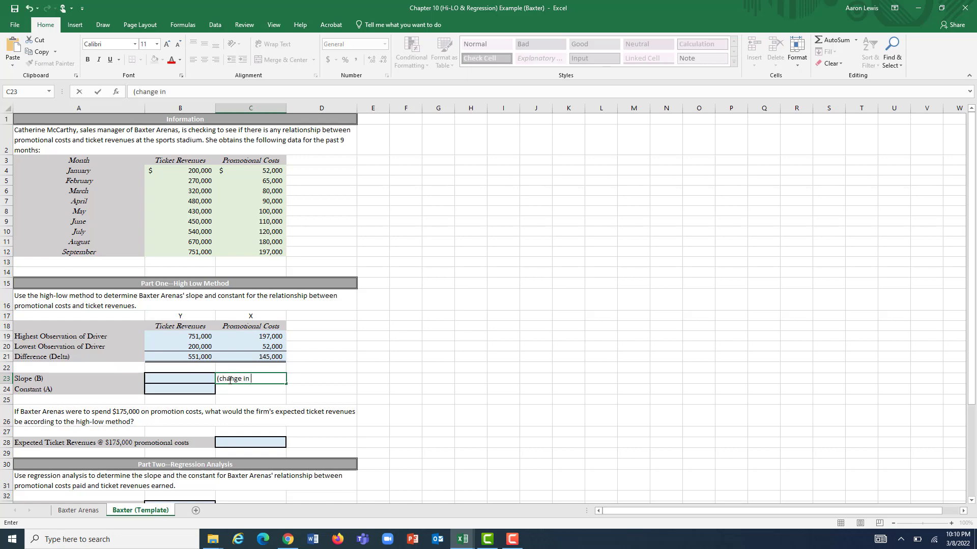
type("y / change in x)")
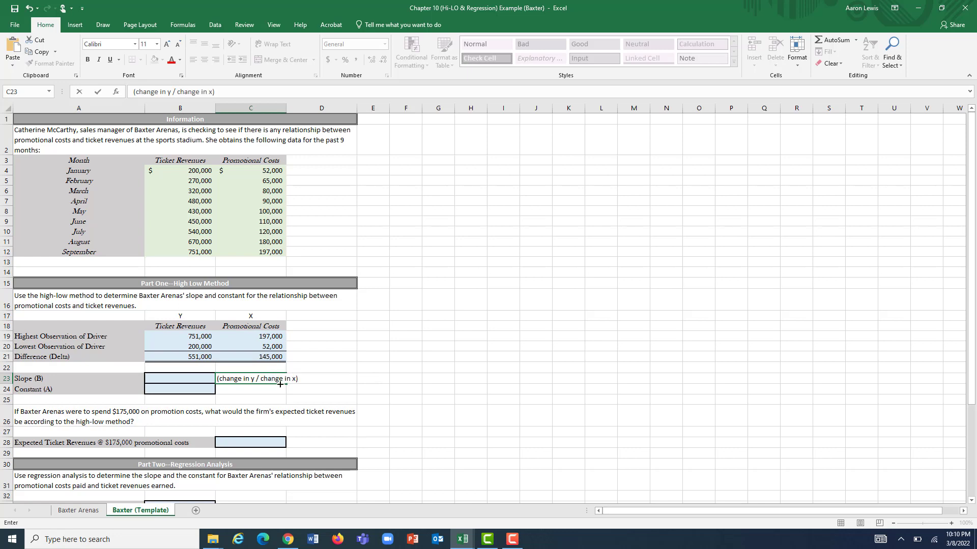
left_click(203, 377)
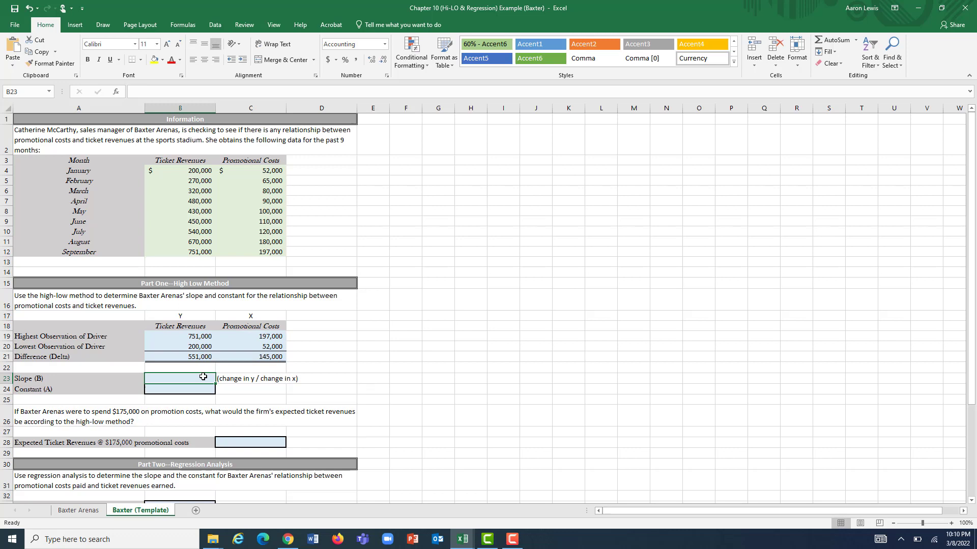
type("=")
left_click(202, 358)
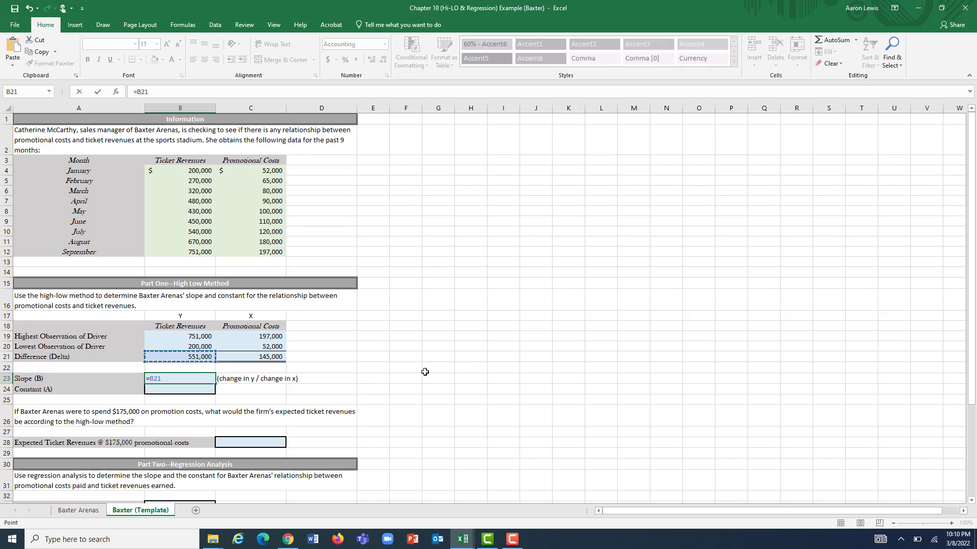
type("/")
left_click(280, 359)
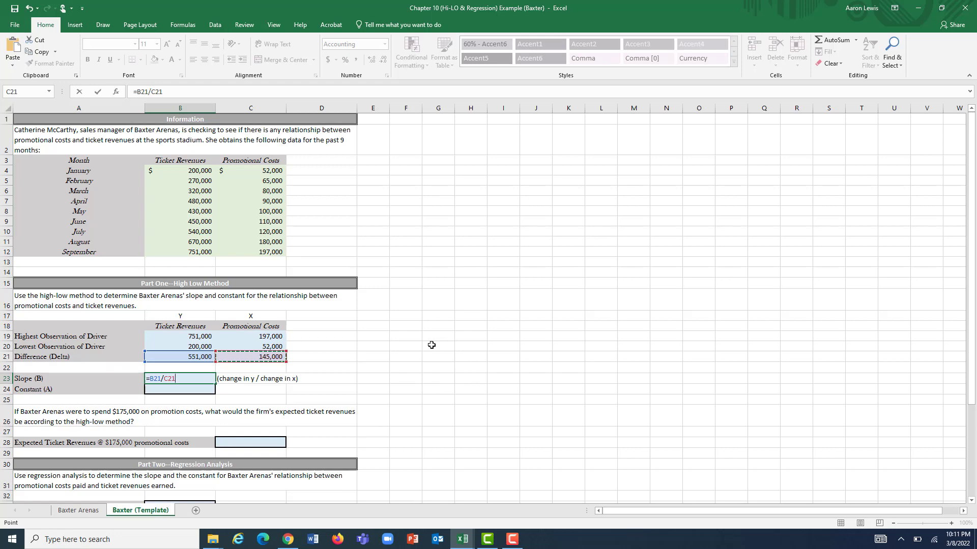
key("Return")
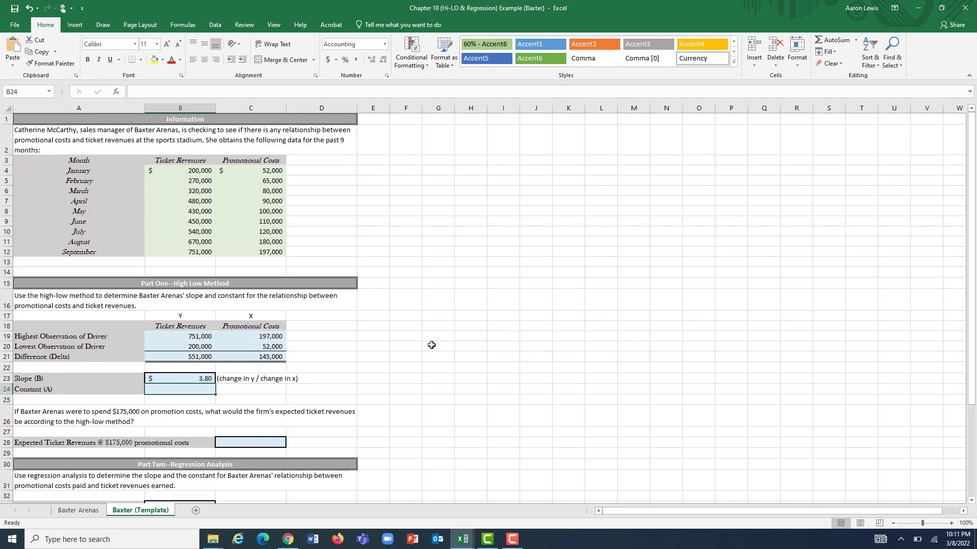
Step: Type the note 'a=y-b(x)' in C24
left_click(236, 390)
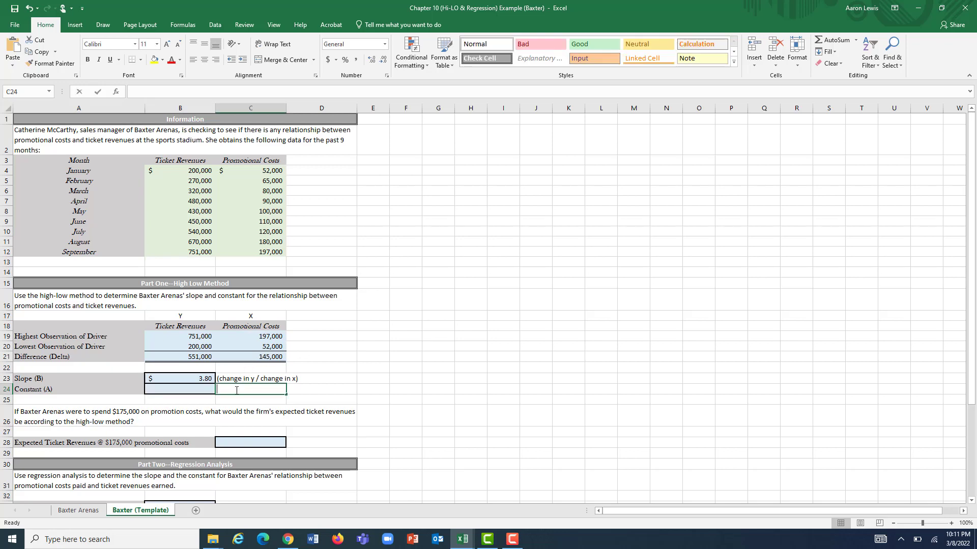
type("a=y")
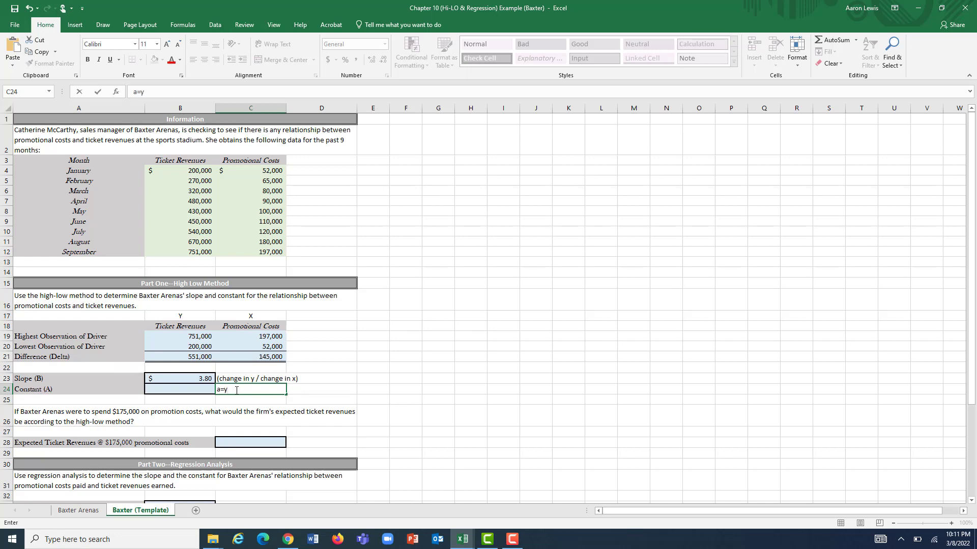
type("-b(x)")
left_click(388, 385)
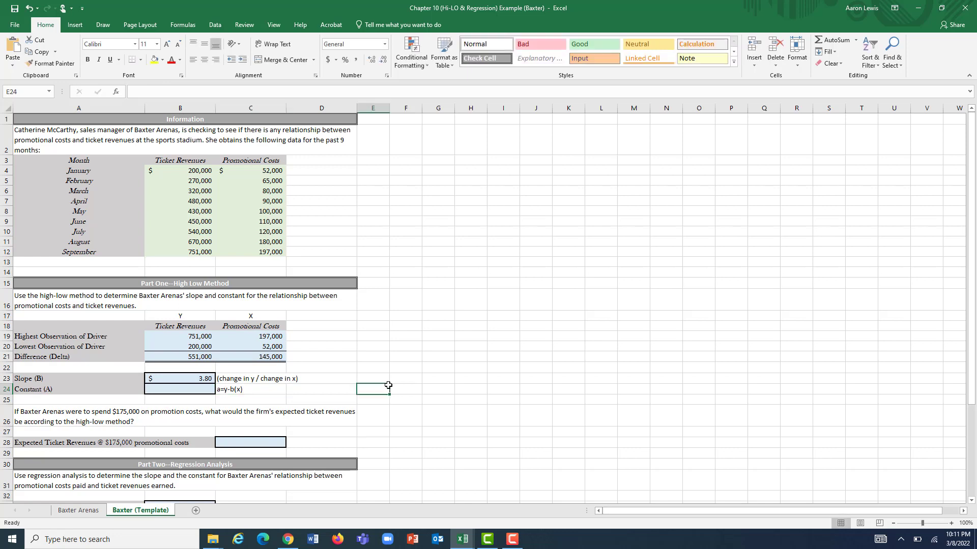
Step: Enter =B19-B23*C19 in B24, giving a $2,400.00 constant
left_click(192, 389)
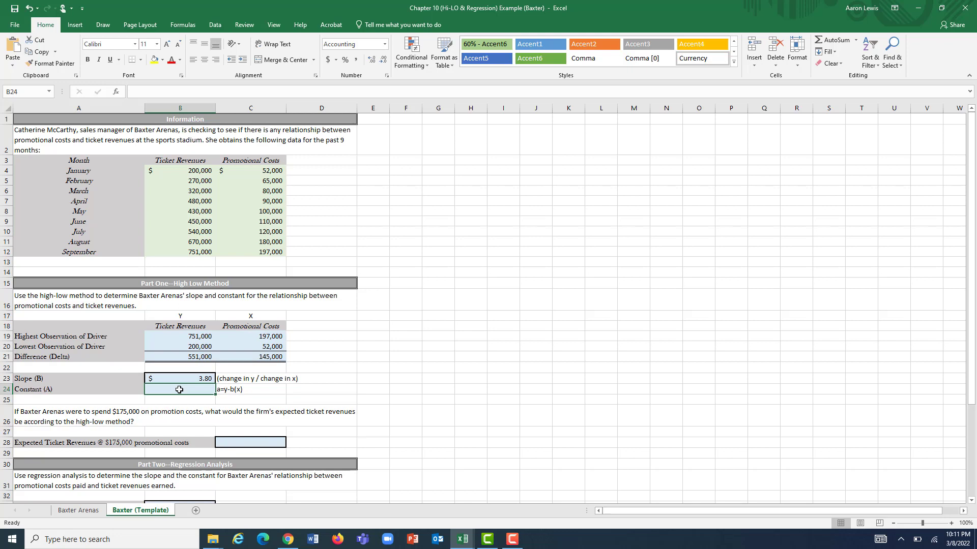
type("=")
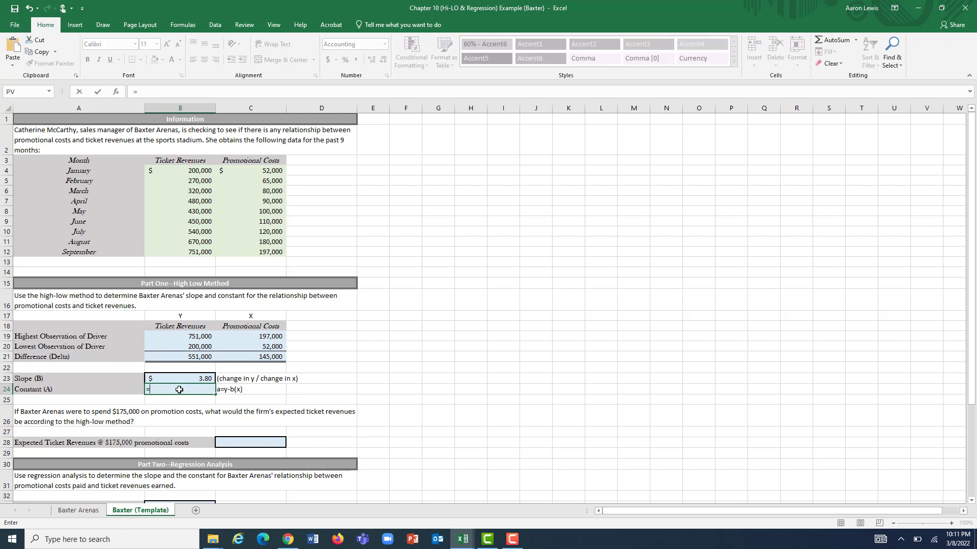
left_click(199, 338)
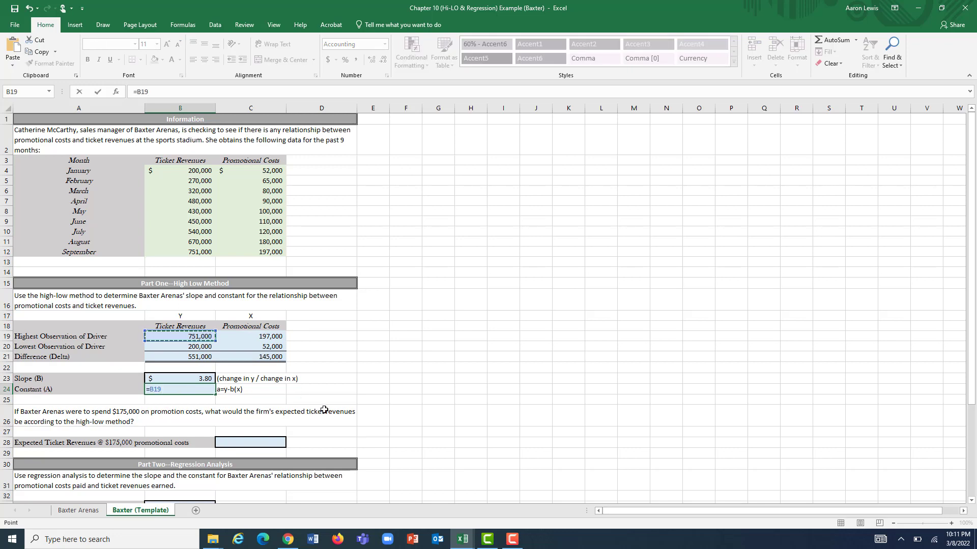
type("-")
left_click(204, 377)
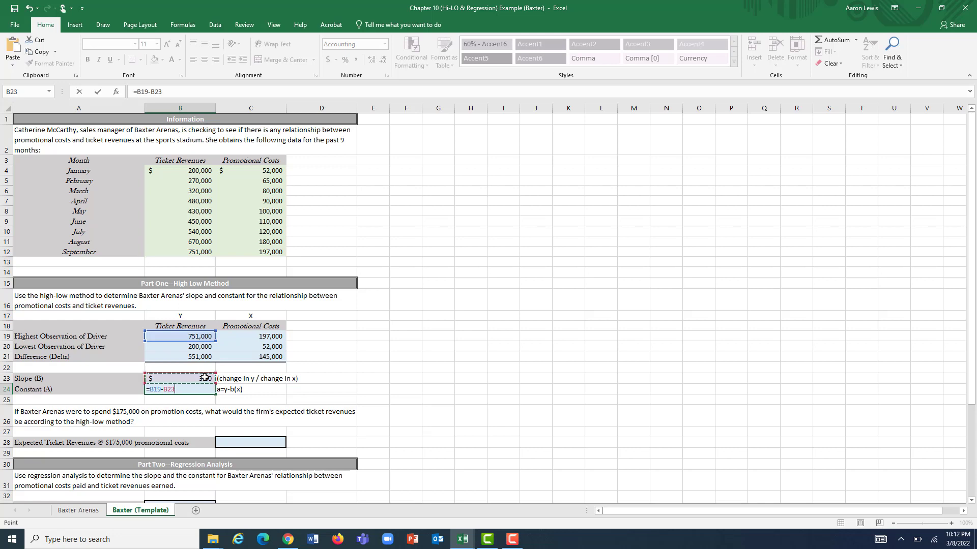
type("*")
left_click(285, 337)
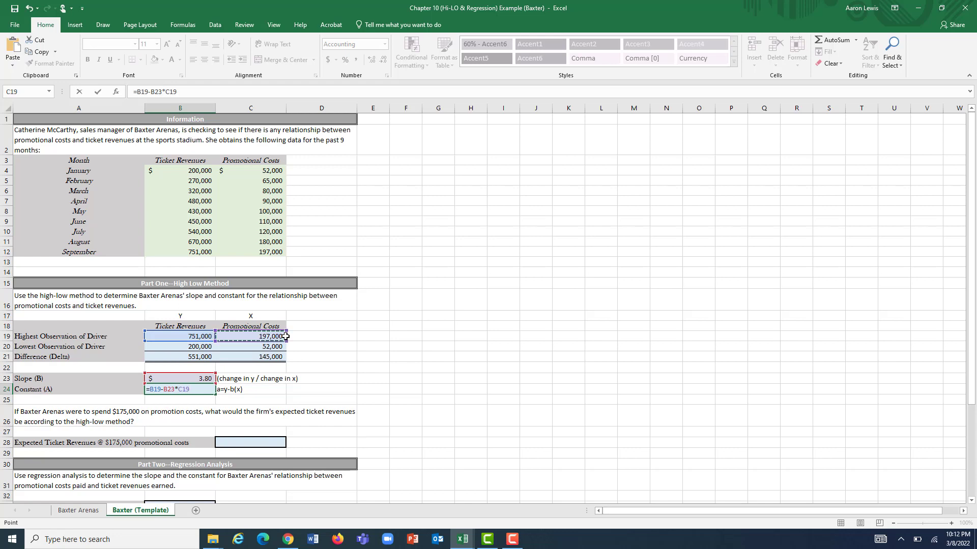
key("Return")
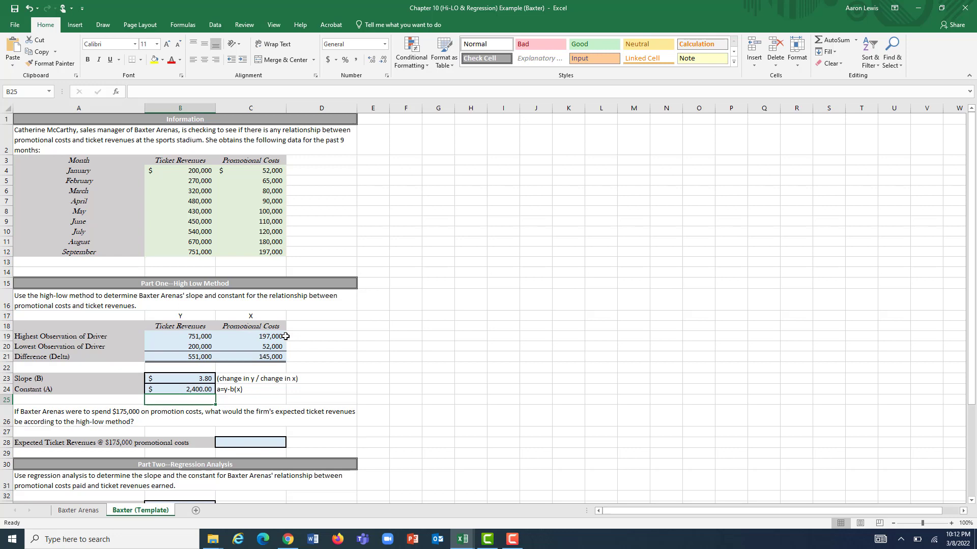
Step: Enter =B20-B23*C20 in D24 to confirm the 2,400 constant from the lowest observation
left_click(313, 390)
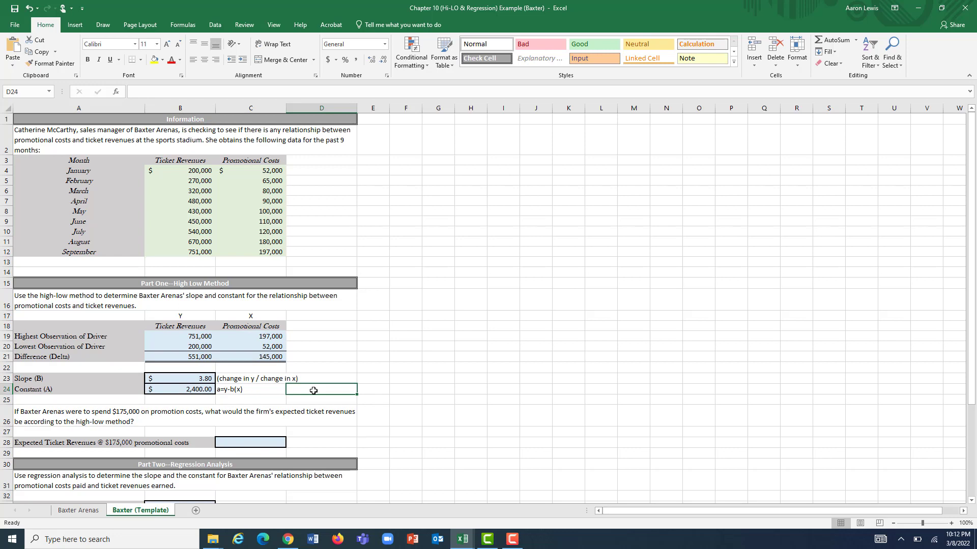
type("=")
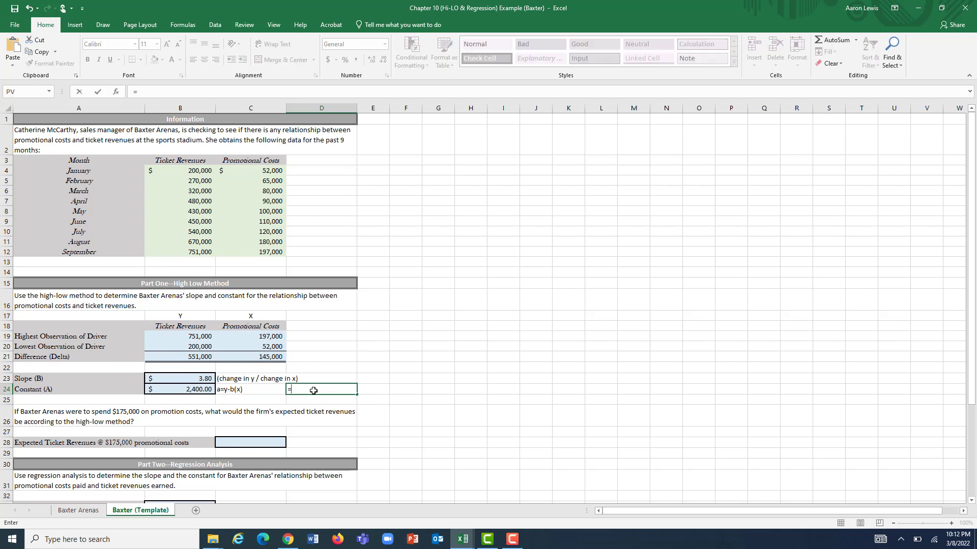
left_click(204, 346)
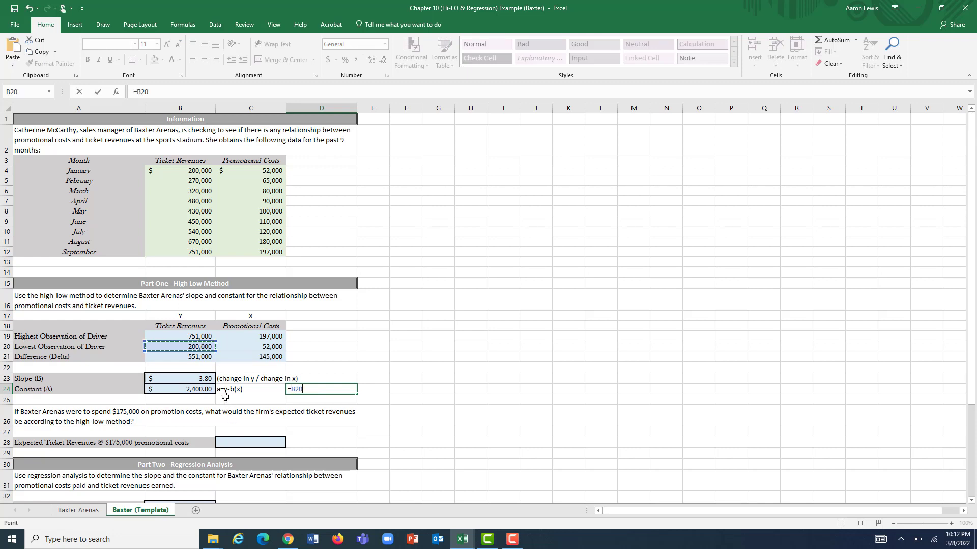
type("-")
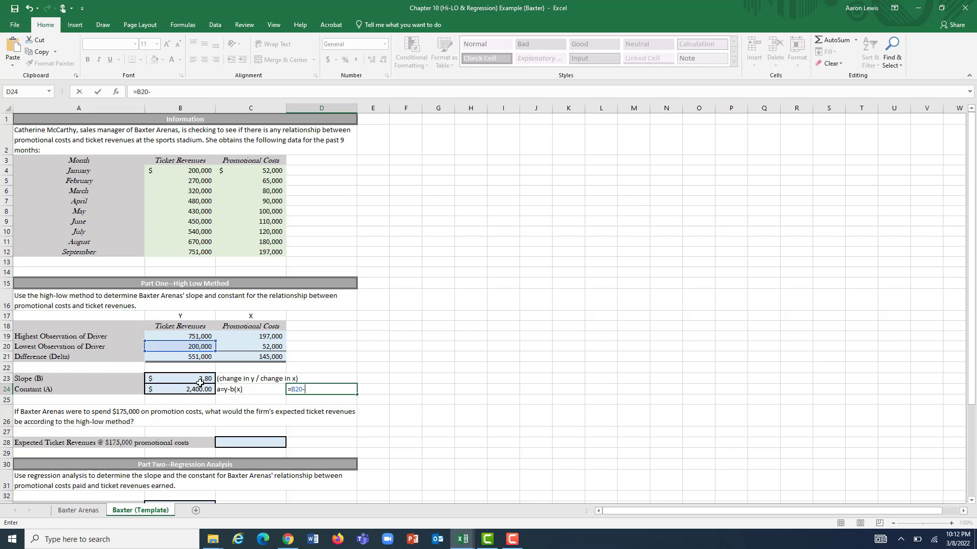
left_click(198, 379)
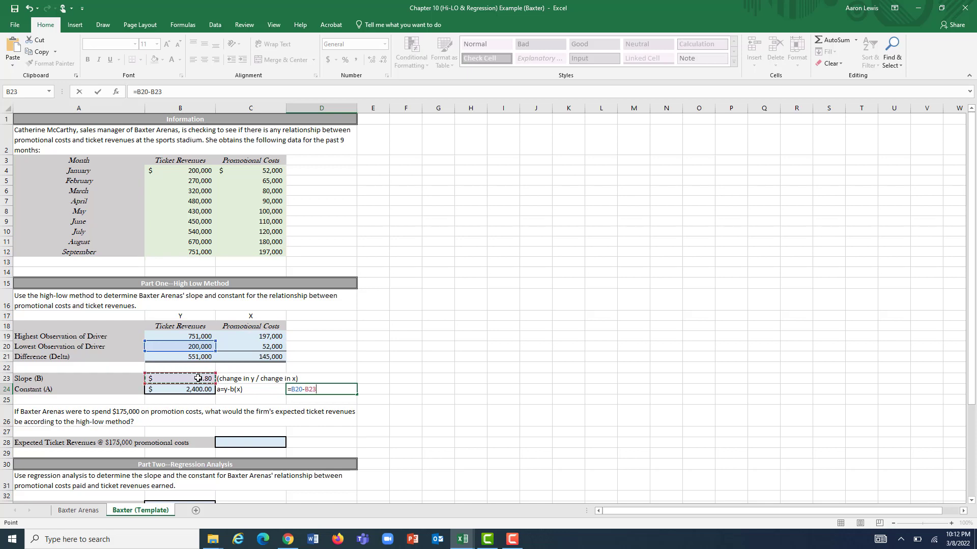
type("*")
left_click(254, 347)
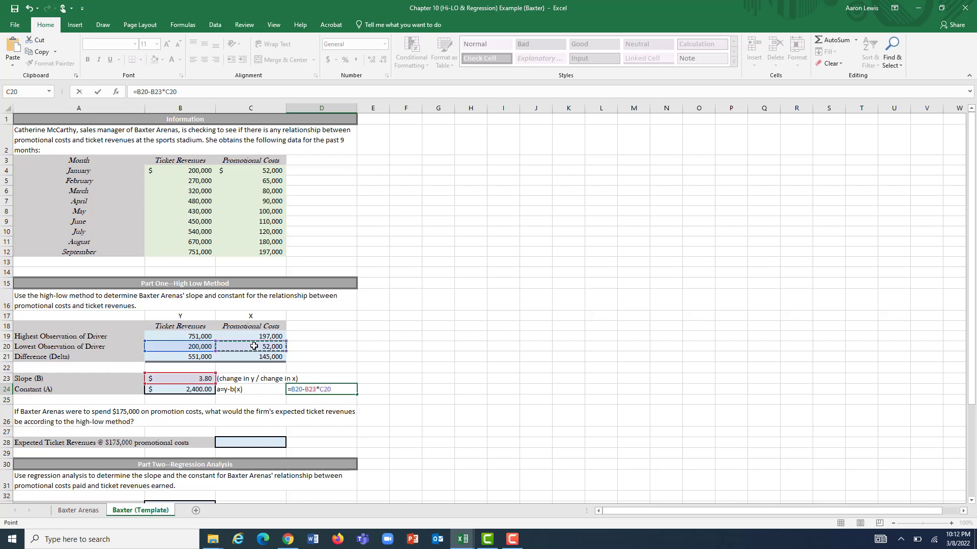
key("Return")
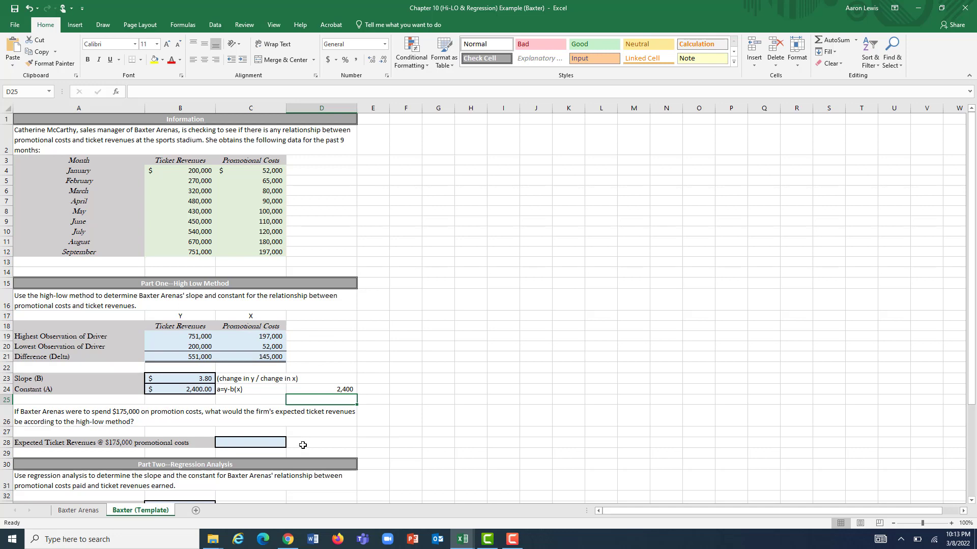
Step: Type the revenue formula note 'y=a+b(x)' in D28
left_click(310, 441)
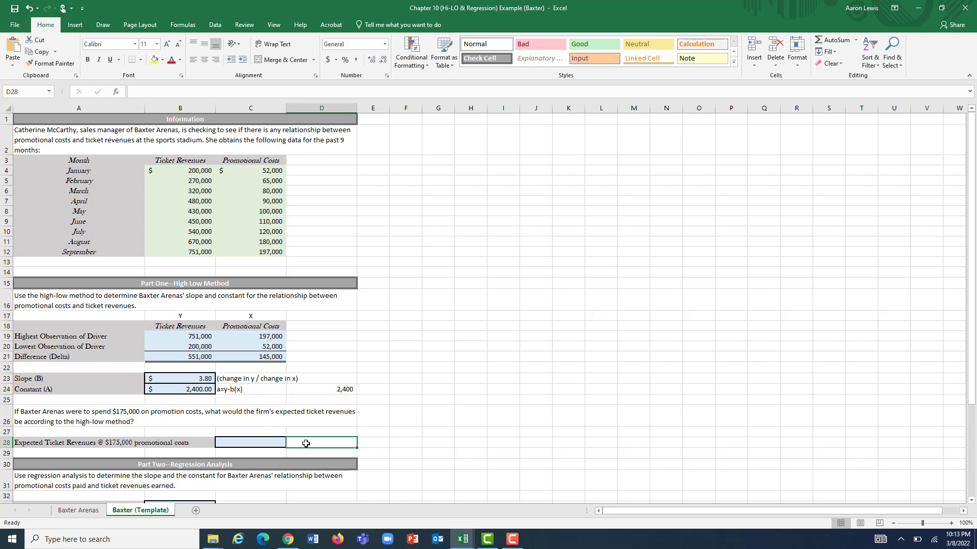
type("=")
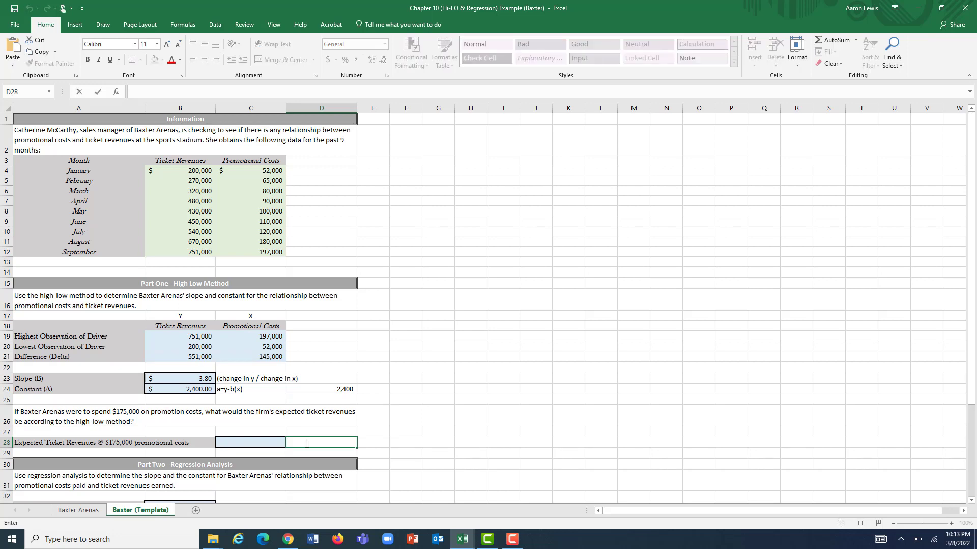
type("y=a+b(x")
left_click(424, 432)
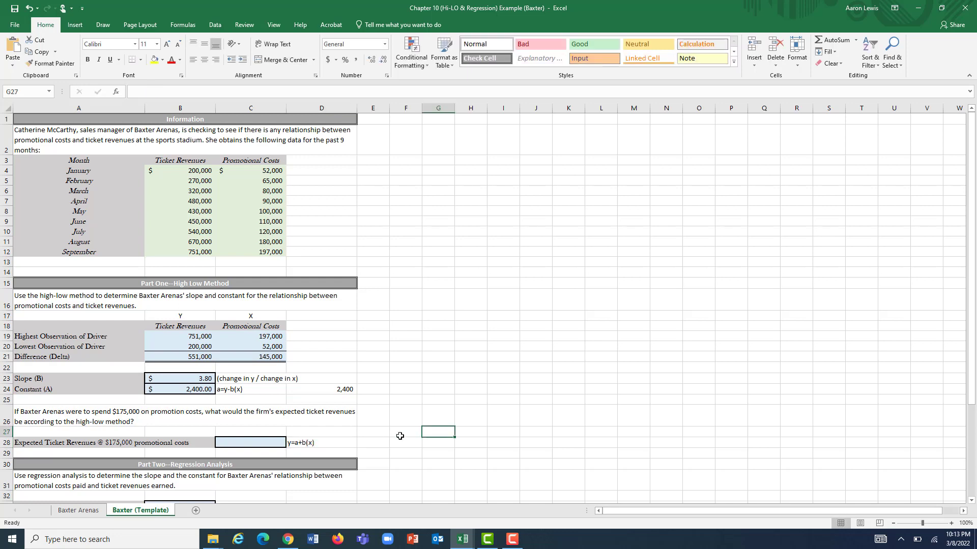
Step: Enter =B24+B23*175000 in C28, giving $667,400 expected revenue
left_click(253, 442)
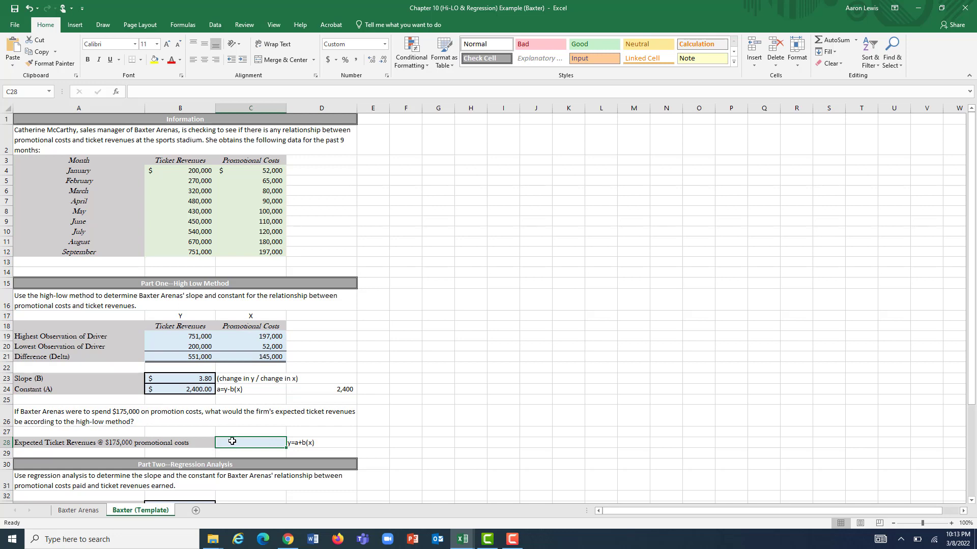
type("=")
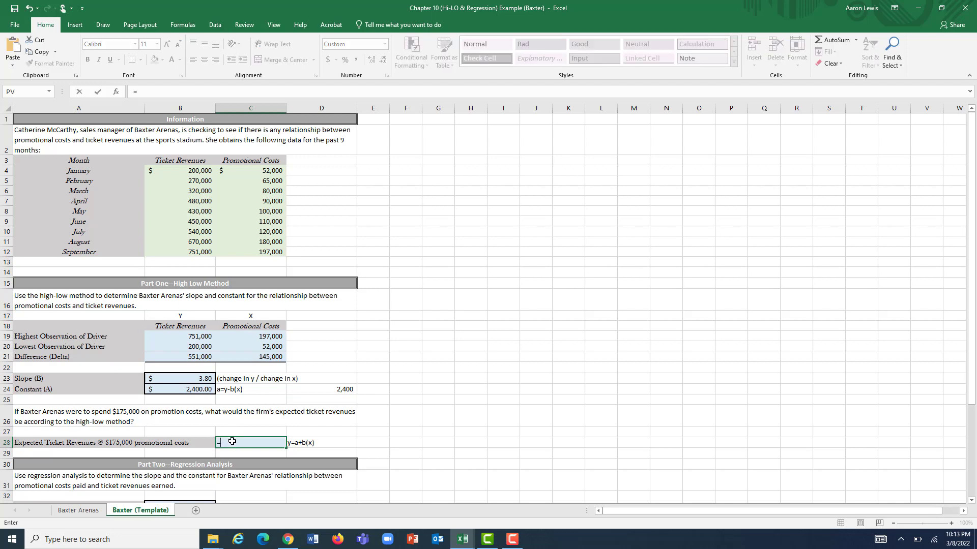
left_click(194, 388)
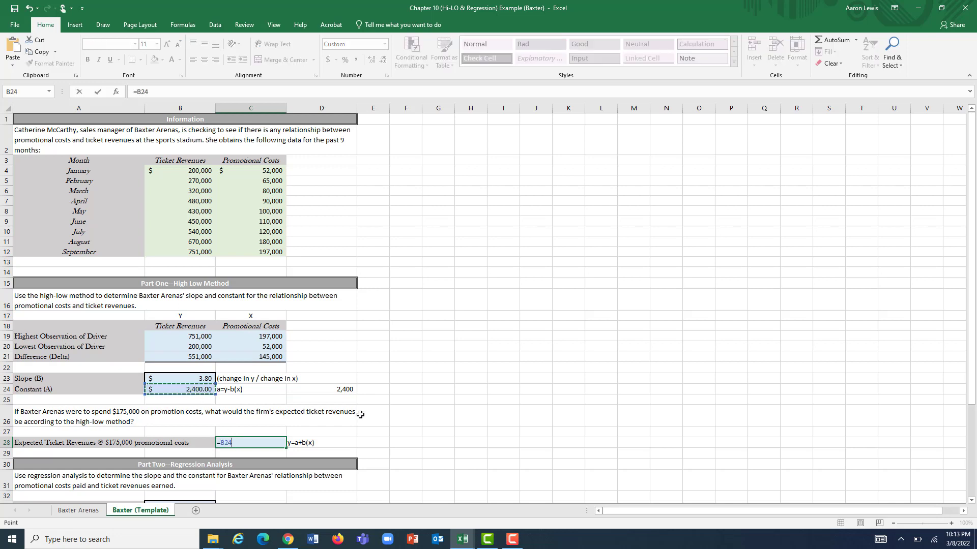
type("+")
left_click(192, 376)
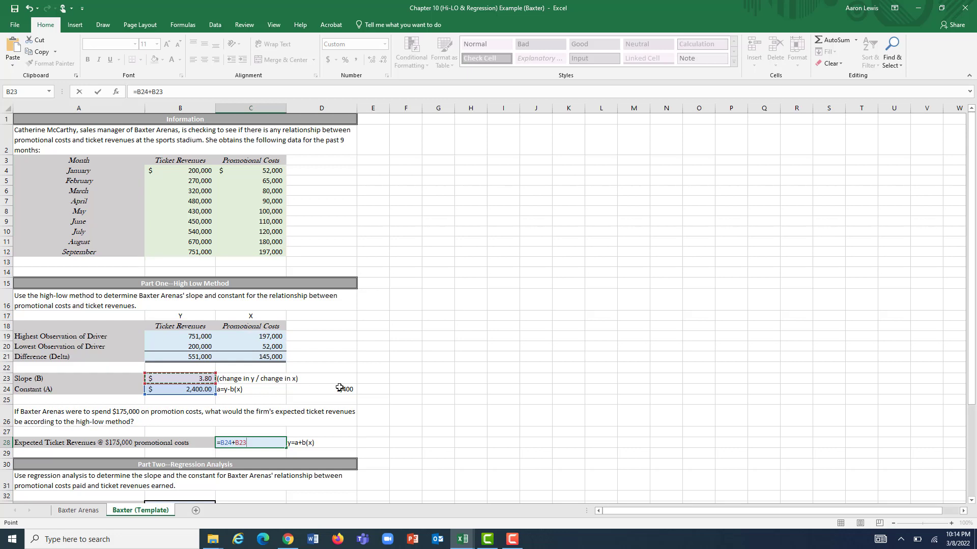
type("*175000")
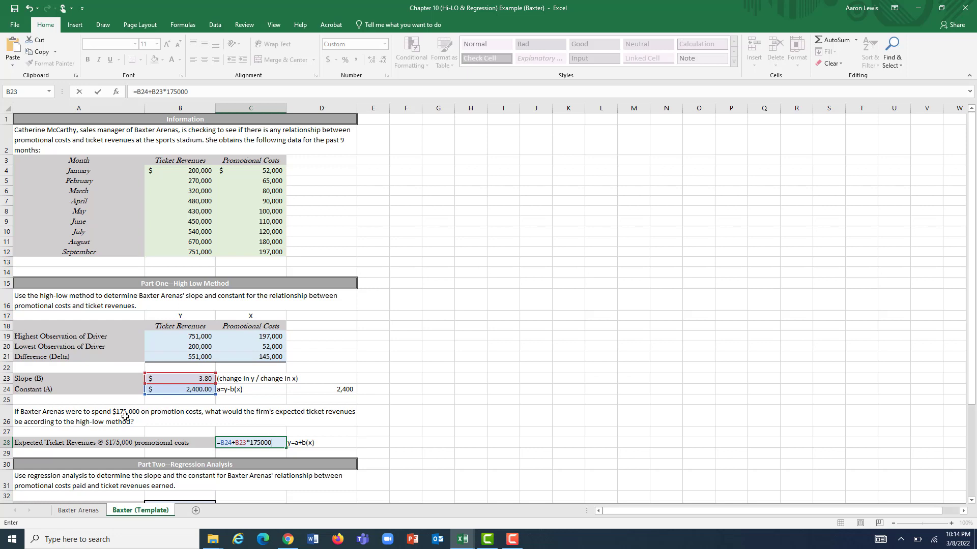
key("Return")
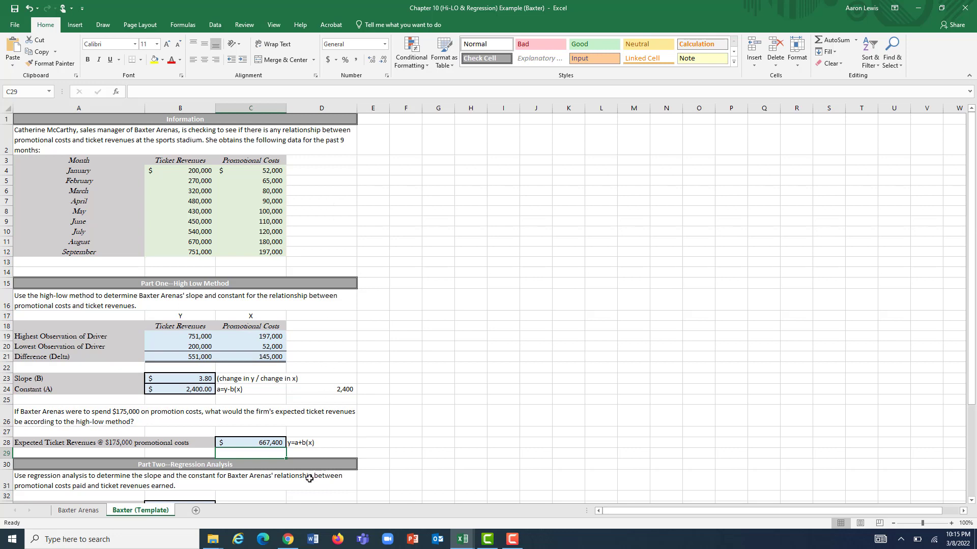
Step: Scroll to review Part Two, then bring up the Data ribbon tools
scroll(316, 490, "down", 3)
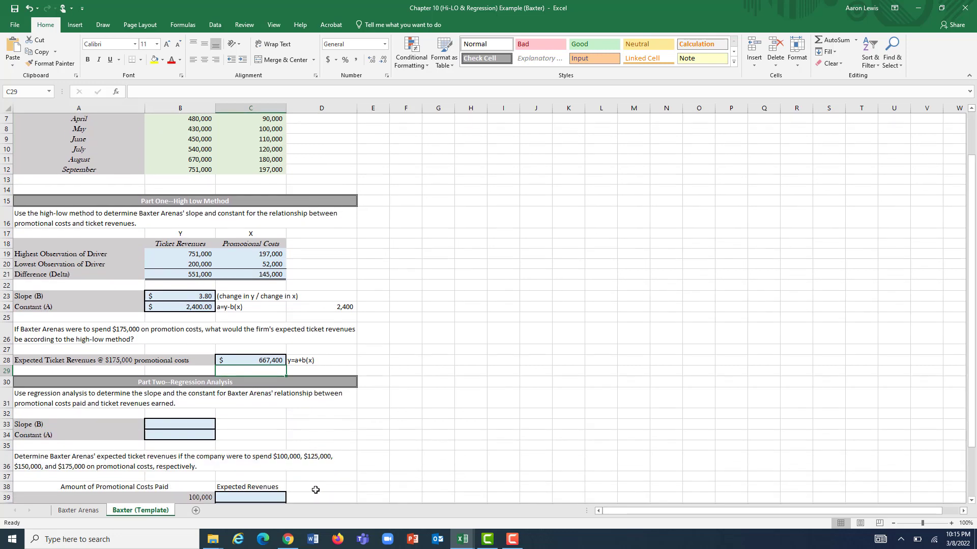
scroll(315, 490, "down", 1)
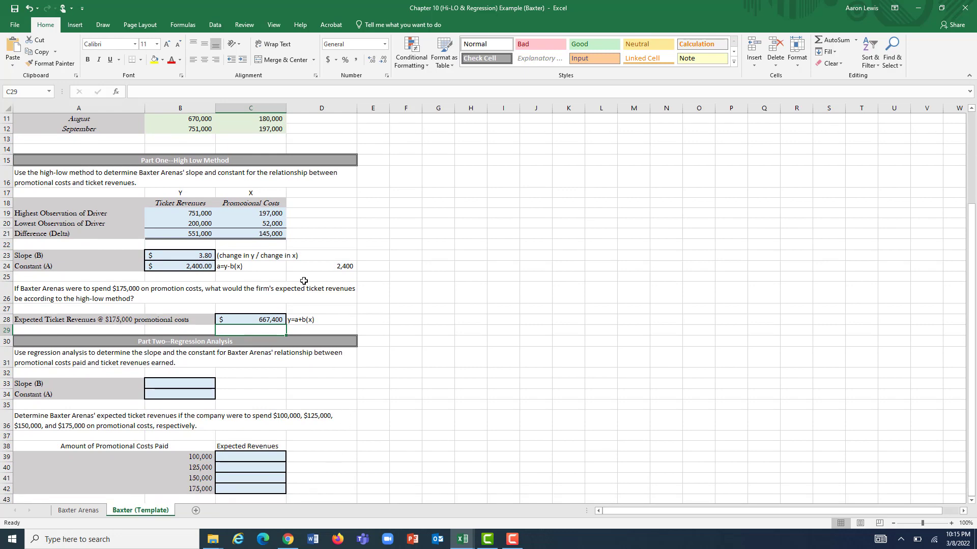
scroll(392, 211, "up", 3)
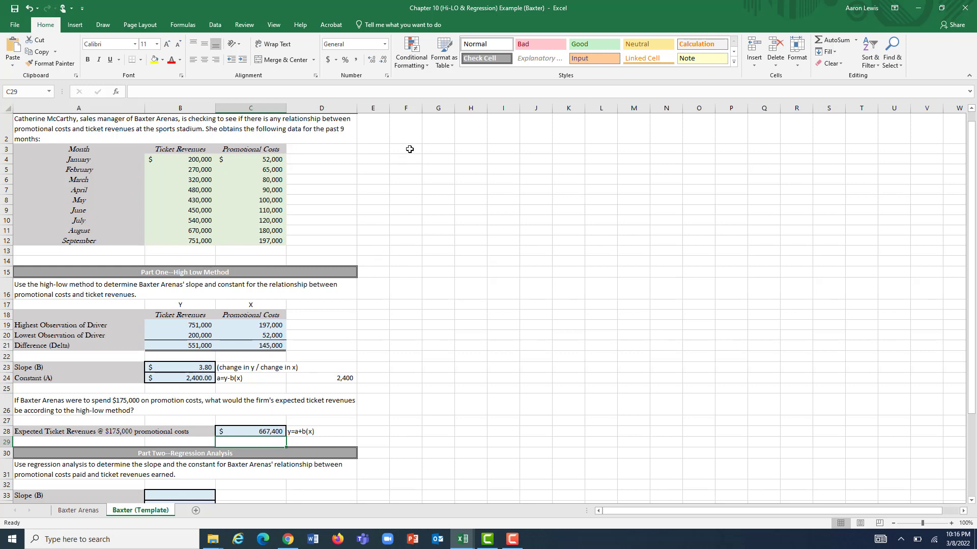
left_click(220, 26)
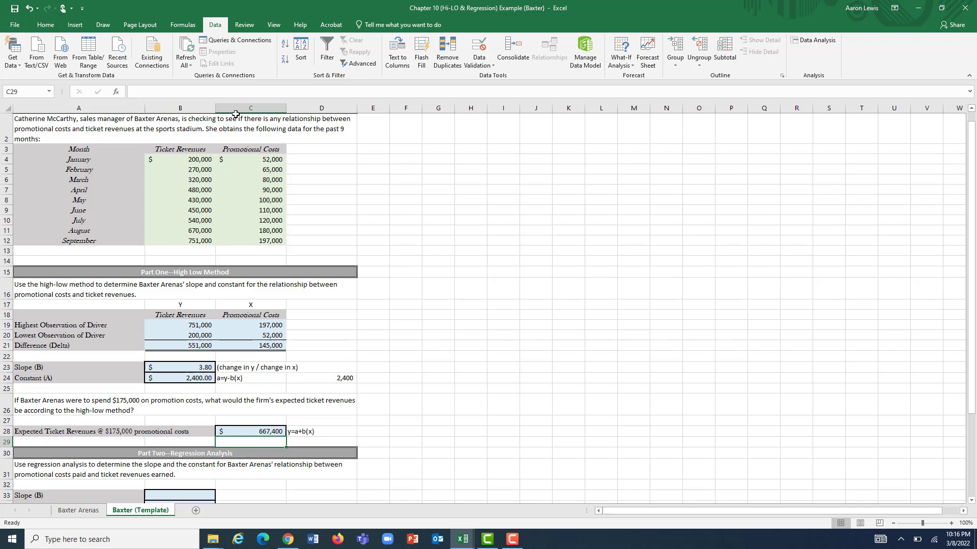
Step: Enable the Analysis ToolPak add-in through Excel Options > Add-ins
left_click(19, 25)
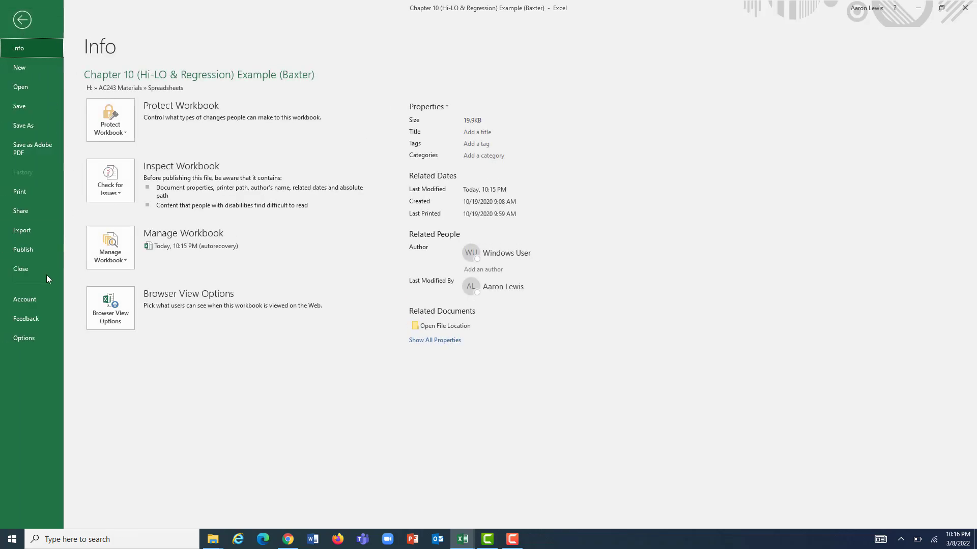
left_click(23, 339)
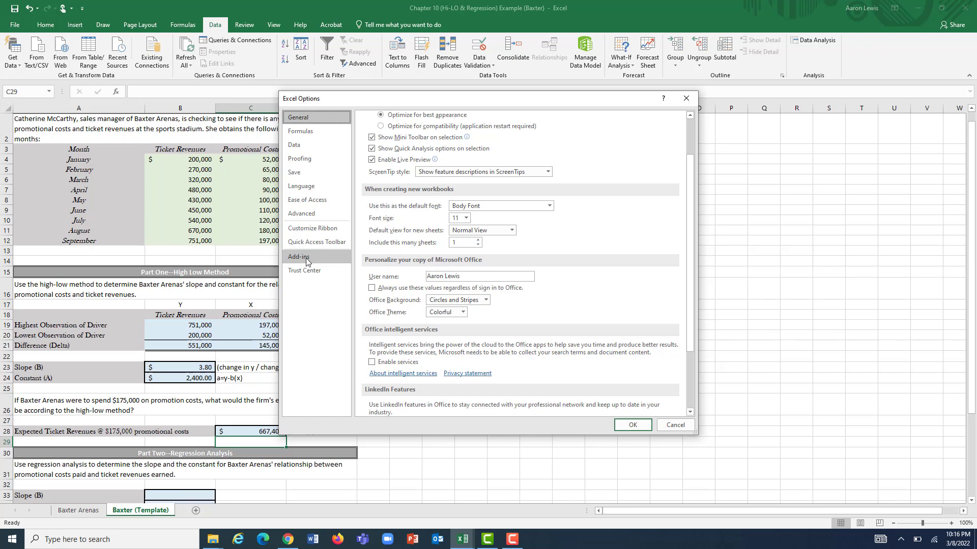
left_click(307, 258)
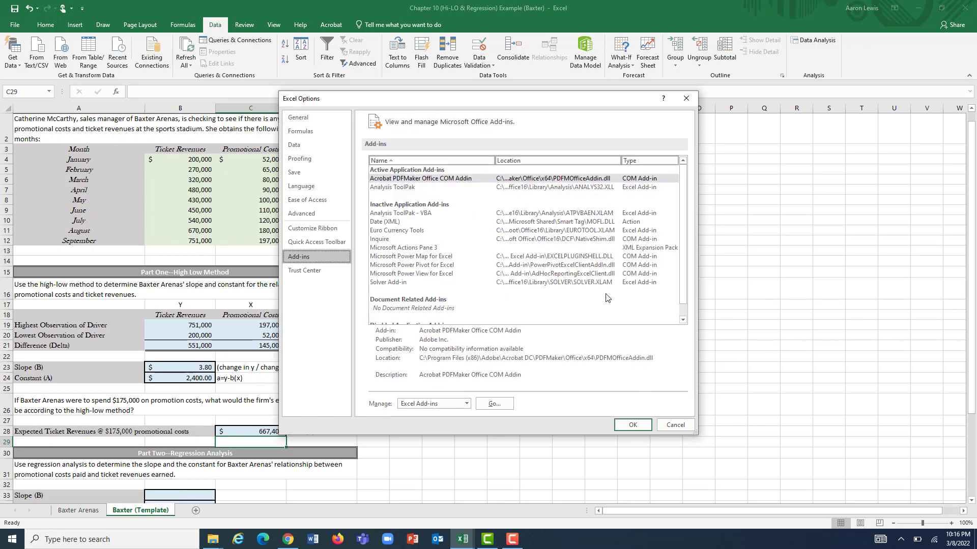
left_click(402, 188)
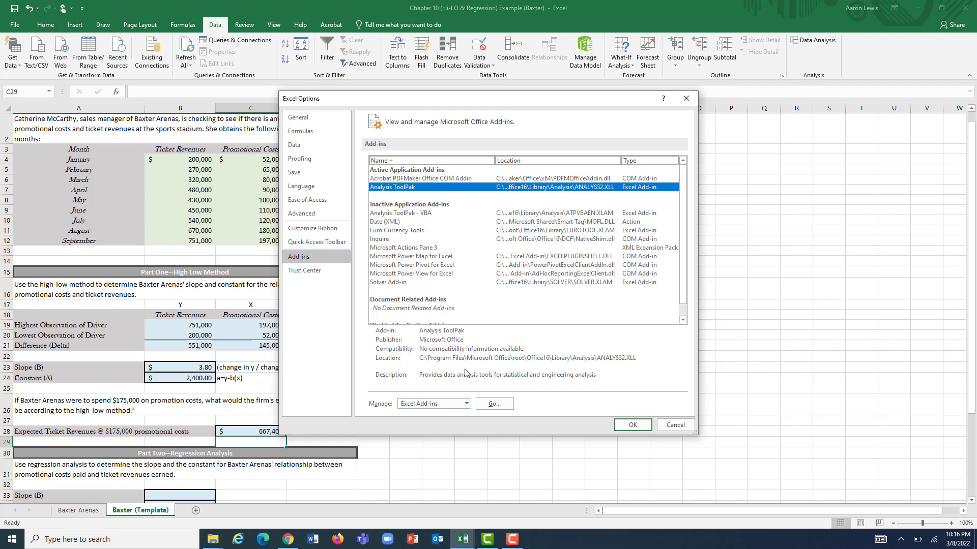
left_click(493, 404)
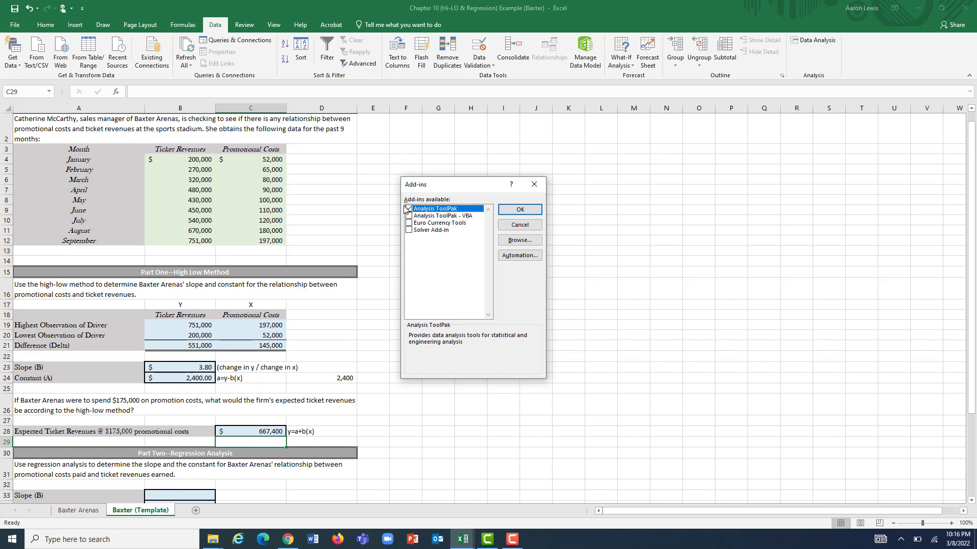
left_click(528, 227)
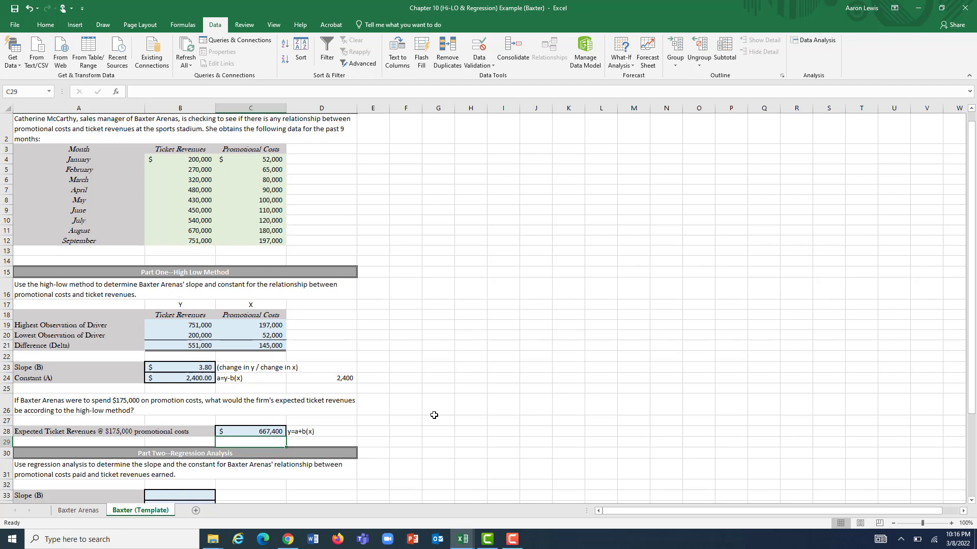
Step: Choose Regression from the Data Analysis tools list to open its settings
scroll(434, 415, "down", 2)
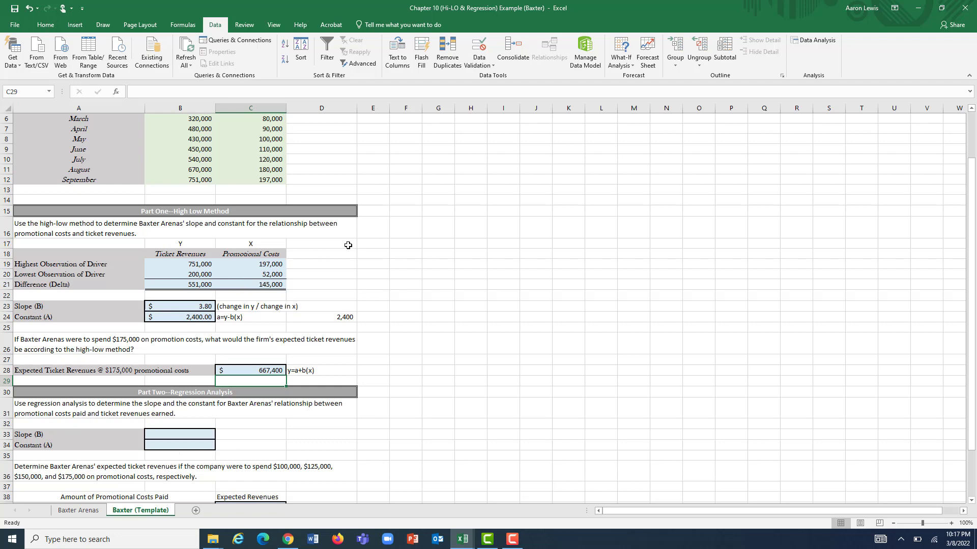
scroll(379, 237, "up", 2)
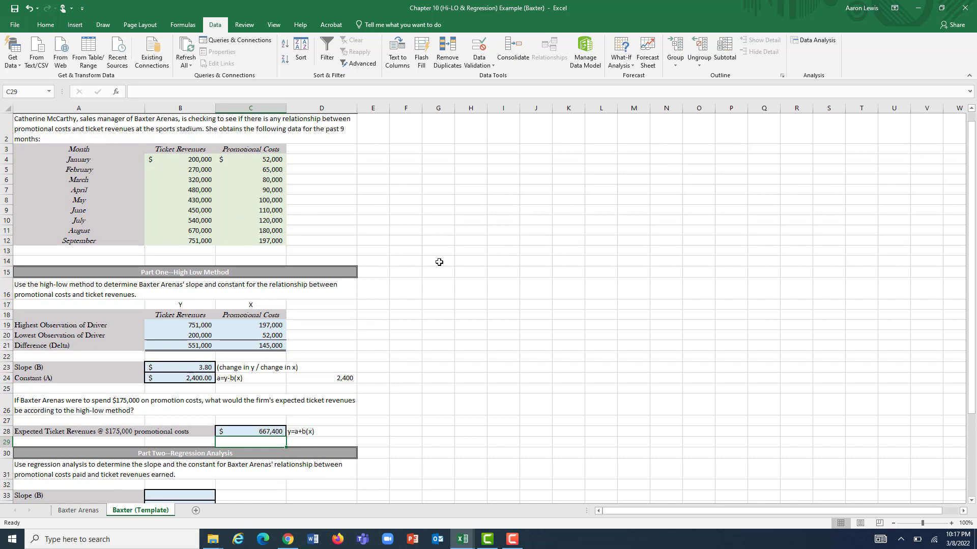
scroll(439, 262, "down", 3)
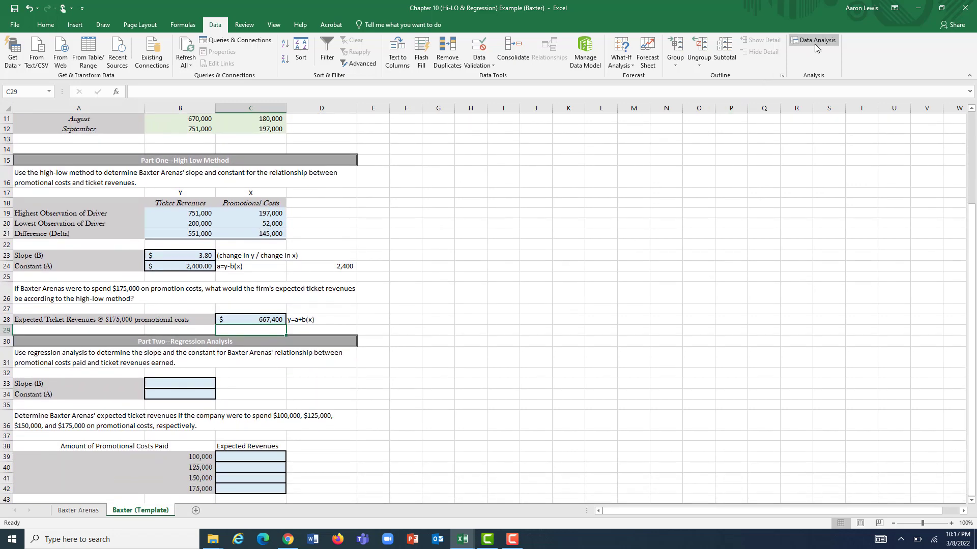
left_click(815, 43)
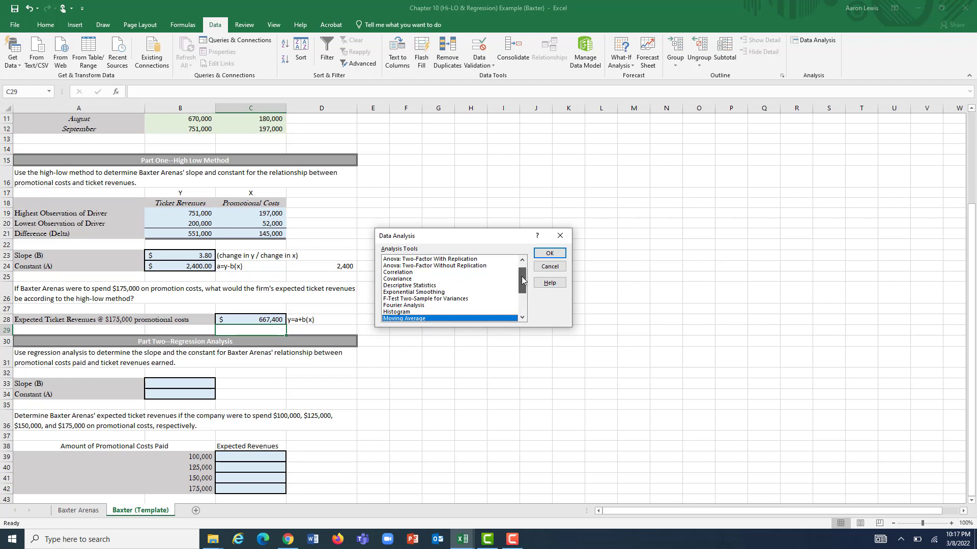
left_click_drag(522, 277, 521, 298)
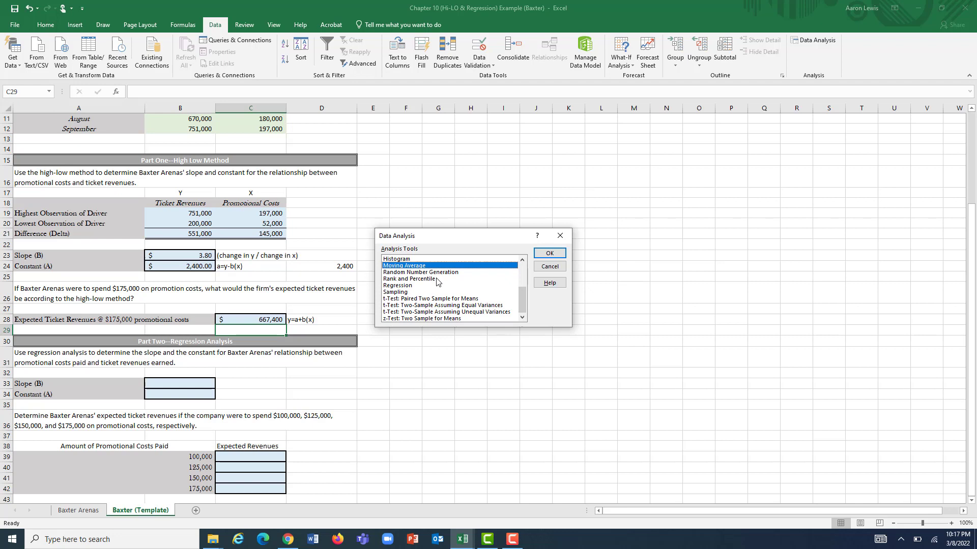
left_click(403, 287)
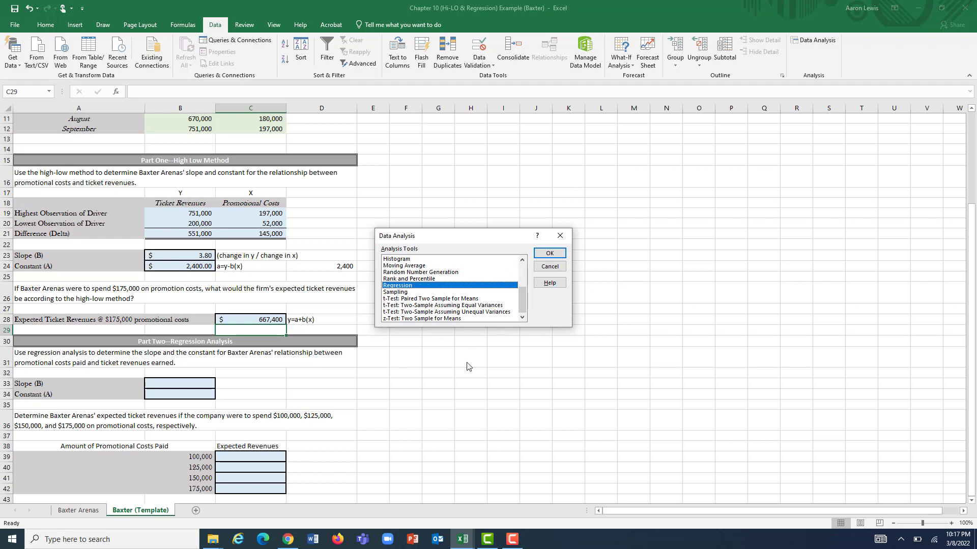
left_click(549, 254)
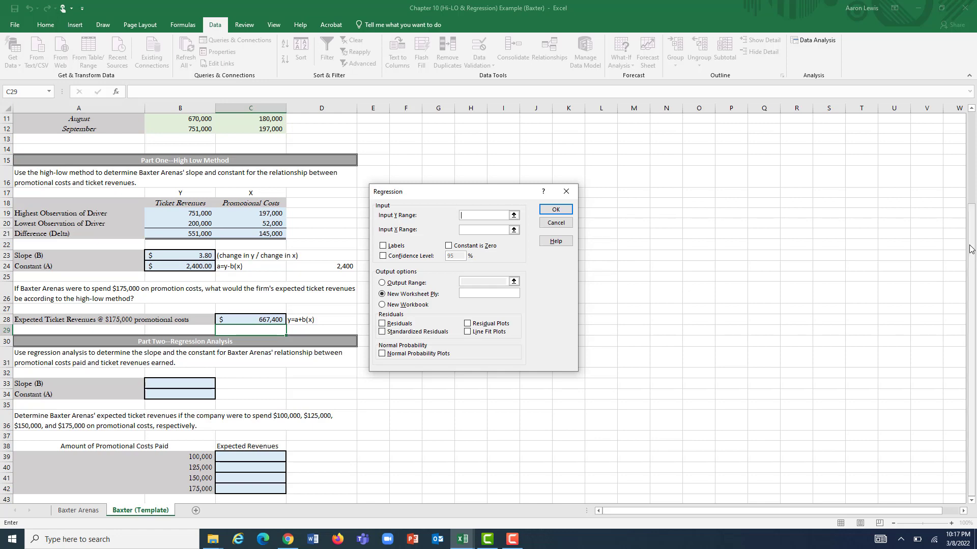
Step: Run a regression with Y range B4:B12 and X range C4:C12, output to a new worksheet
left_click_drag(970, 240, 970, 211)
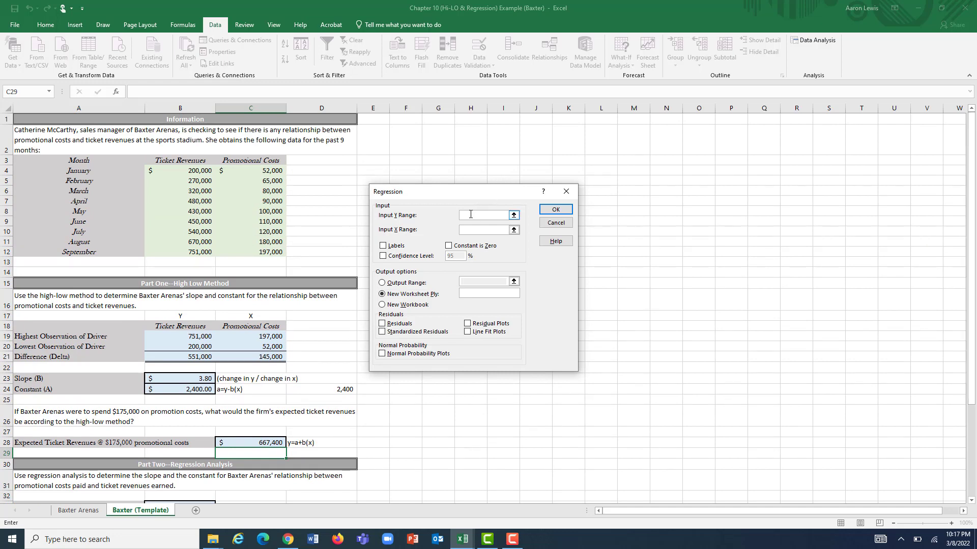
left_click(198, 170)
left_click_drag(198, 169, 200, 252)
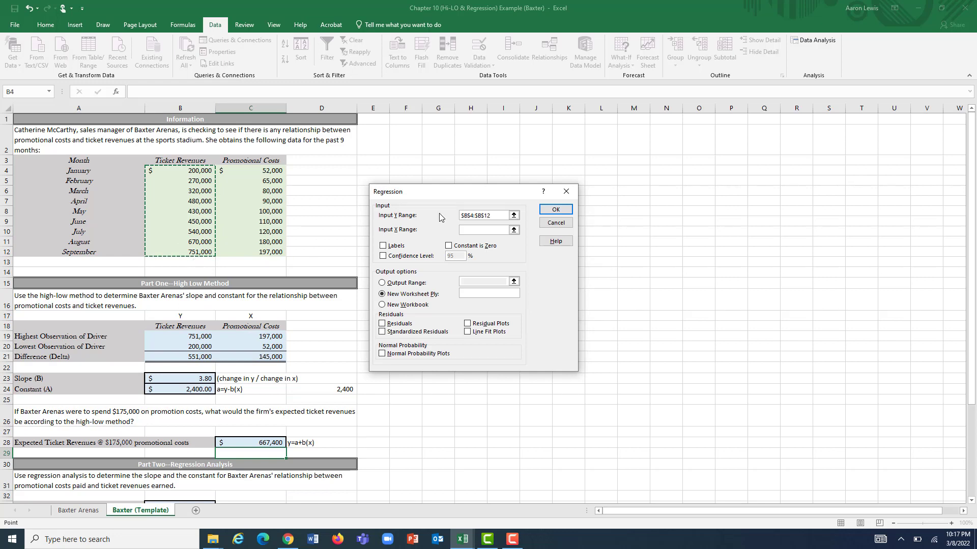
left_click(475, 229)
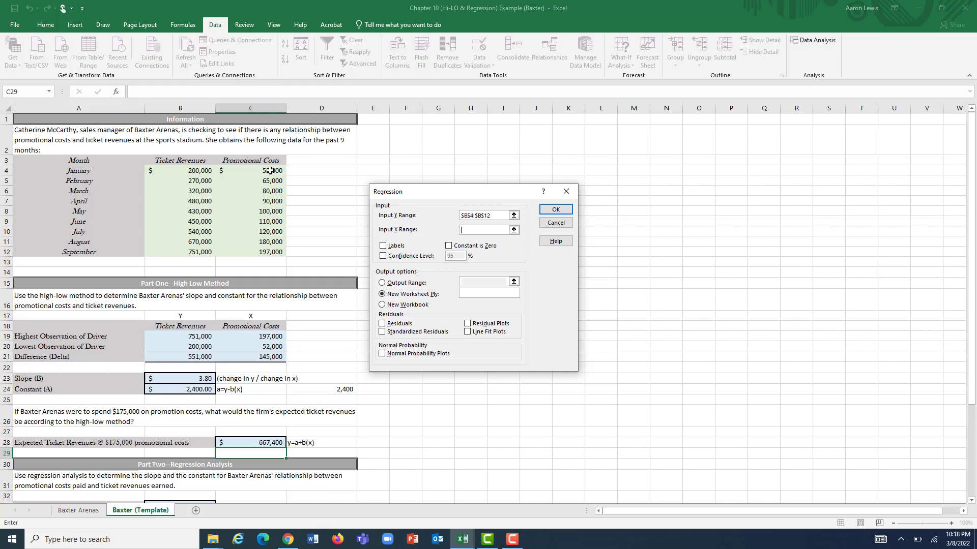
left_click_drag(270, 171, 271, 250)
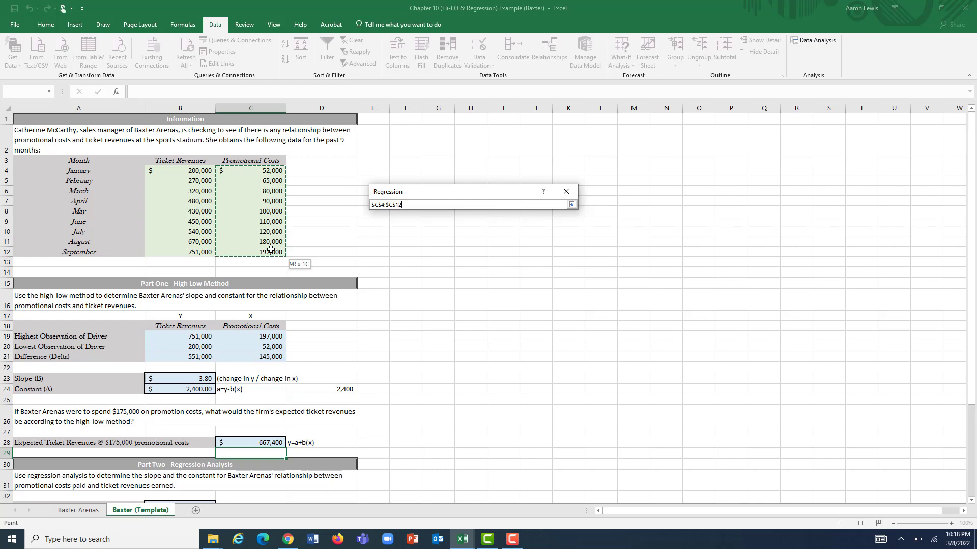
left_click_drag(271, 250, 270, 250)
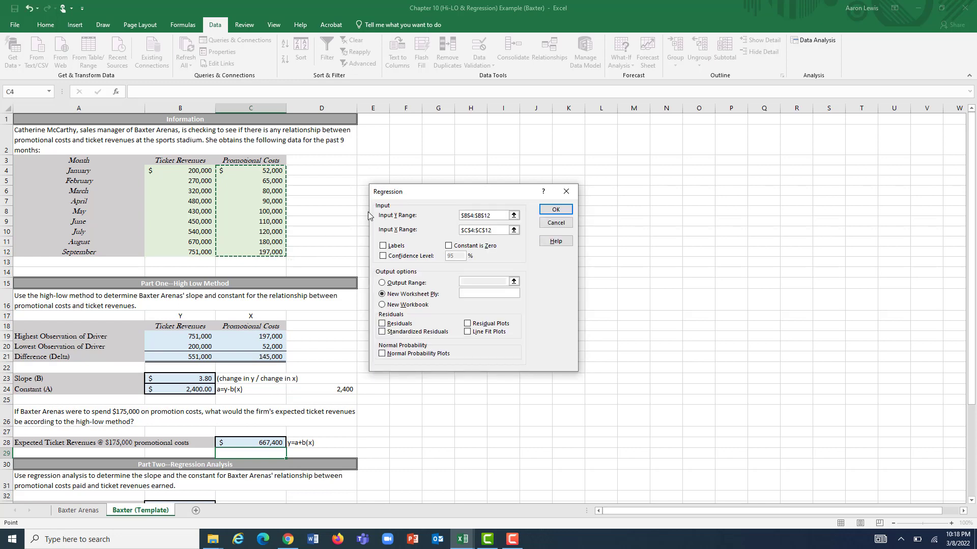
left_click(555, 210)
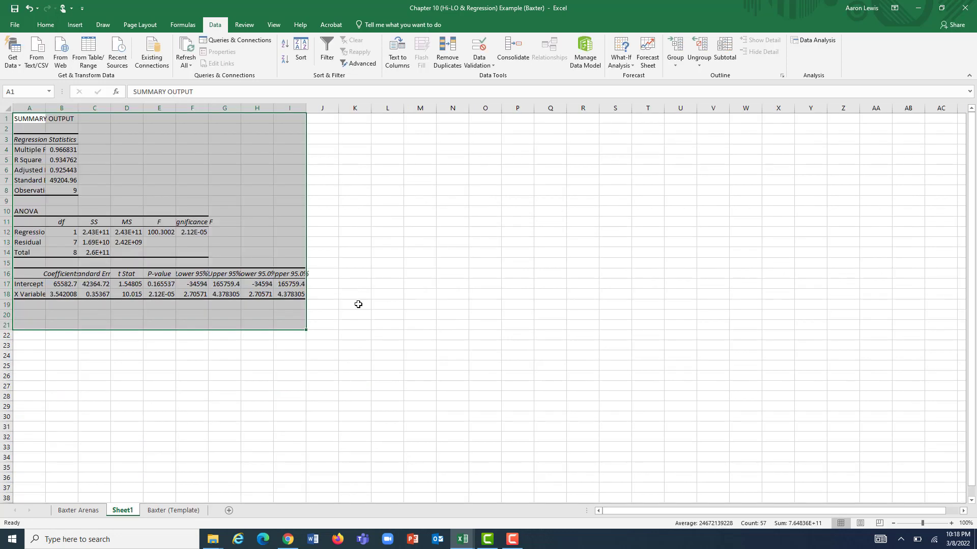
Step: Widen column A of the summary output and check intercept 65582.70094 and slope 3.542007738 in B17:B18
left_click(147, 411)
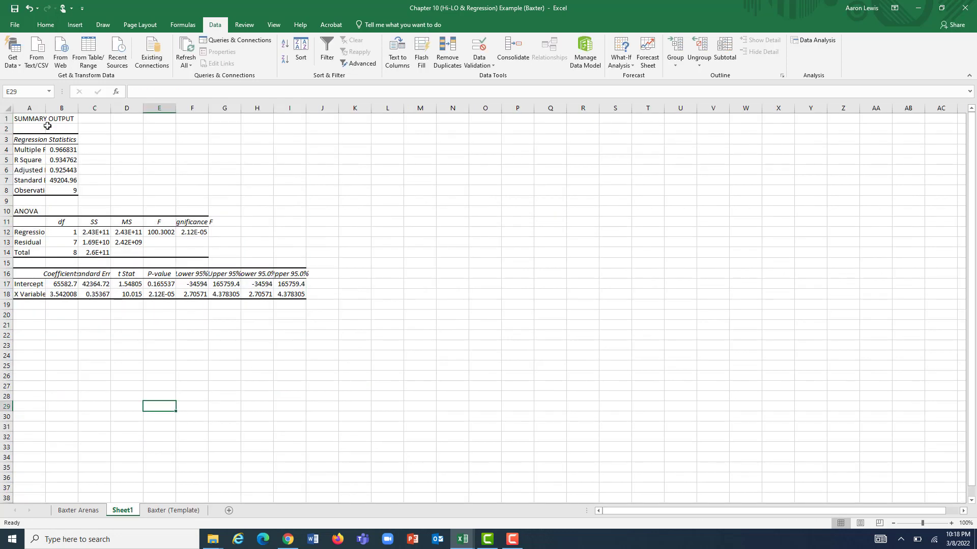
left_click_drag(45, 113, 121, 105)
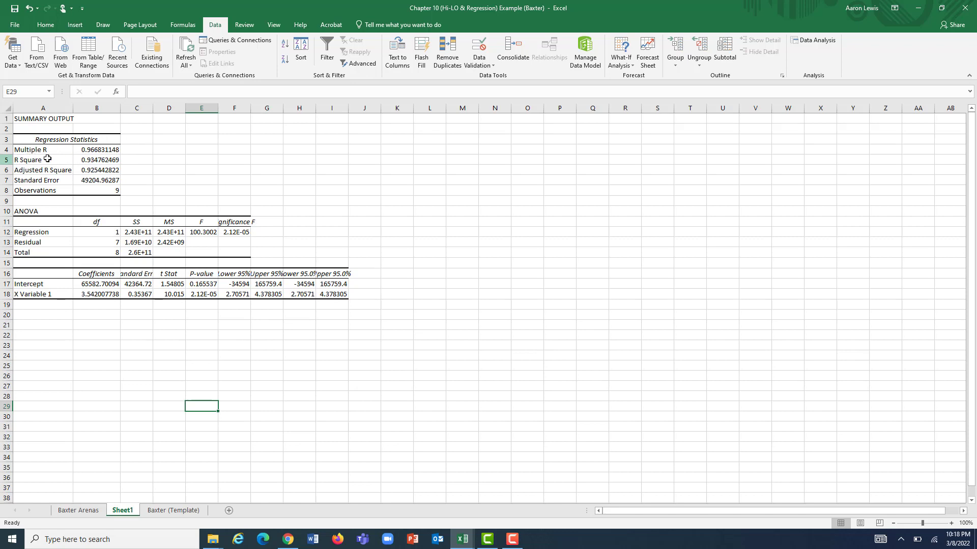
left_click(84, 284)
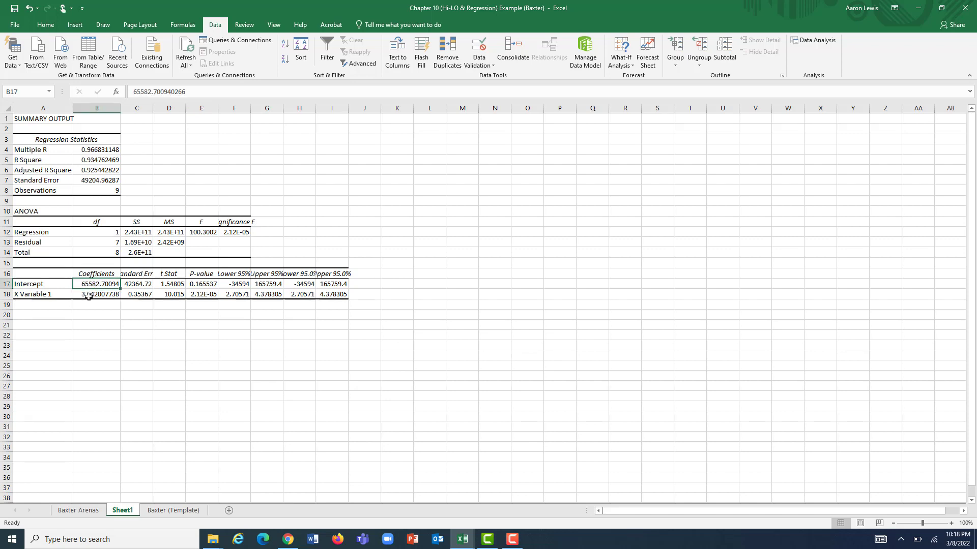
left_click(88, 298)
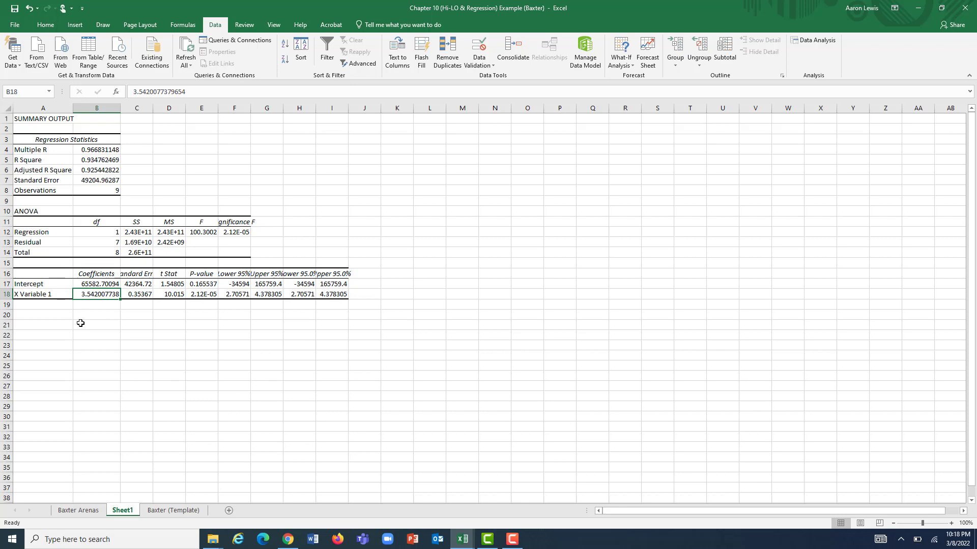
left_click(106, 284)
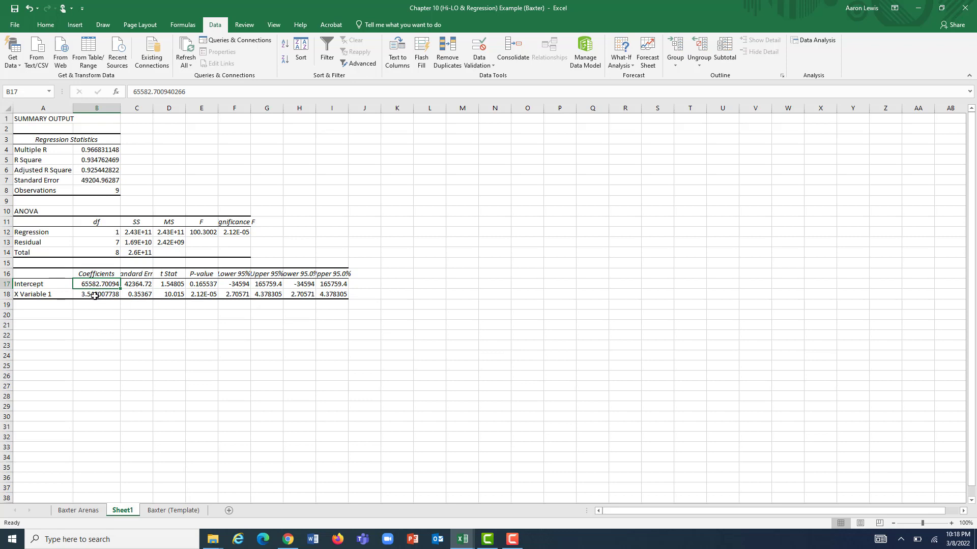
left_click(95, 295)
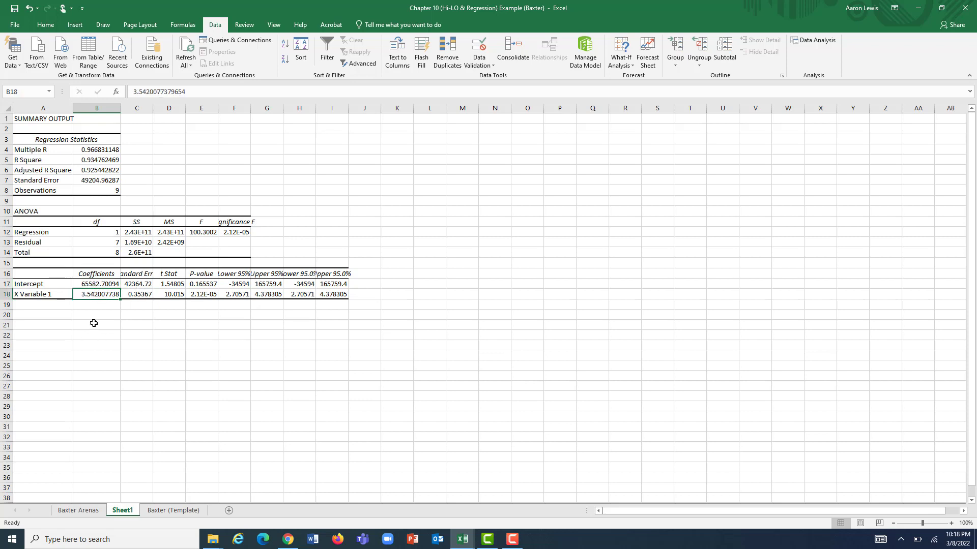
left_click(94, 284)
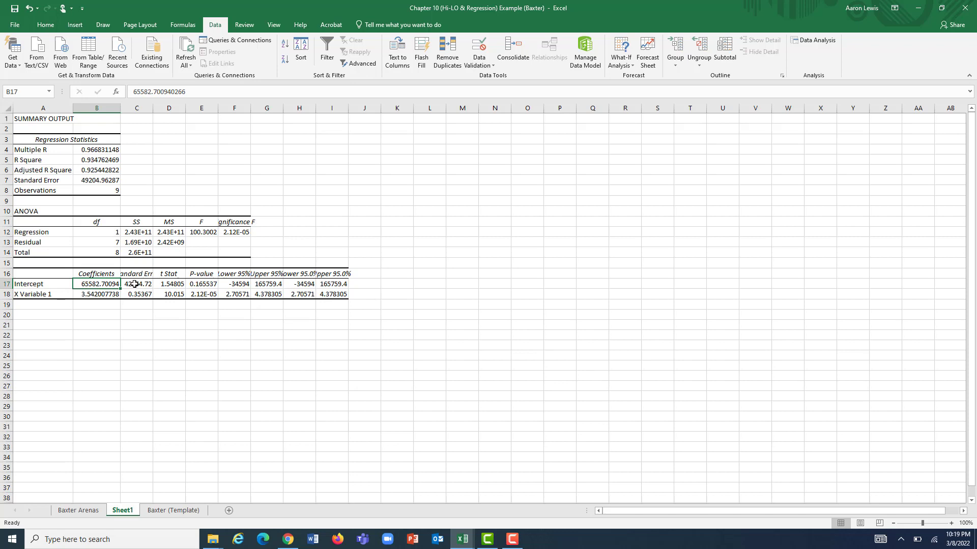
left_click(107, 294)
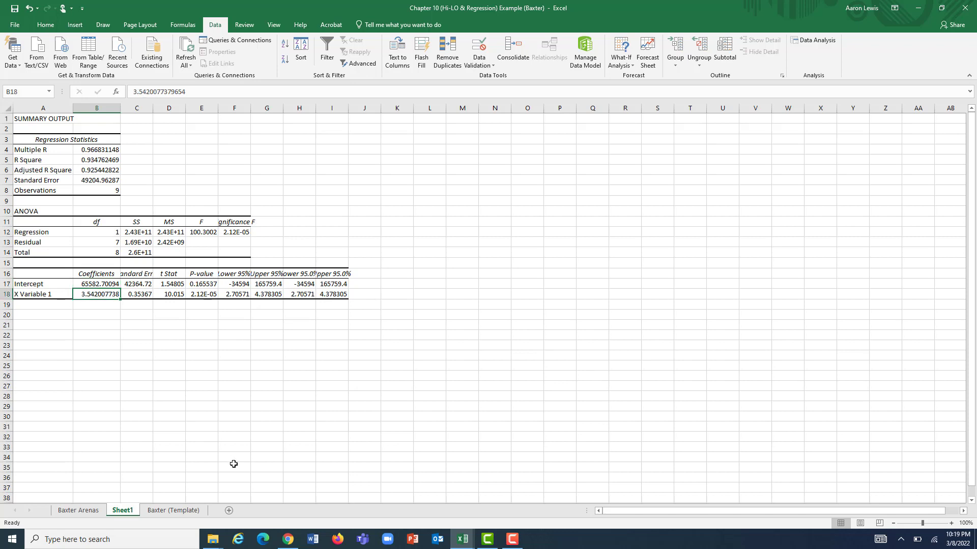
Step: Link the template's slope cell B33 to Sheet1!B18, showing $3.54
left_click(173, 510)
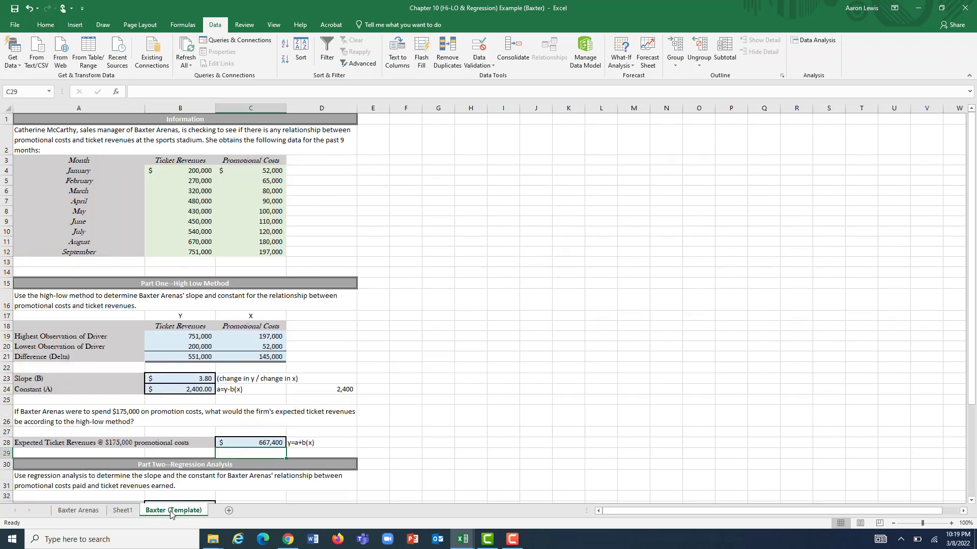
scroll(402, 439, "down", 1)
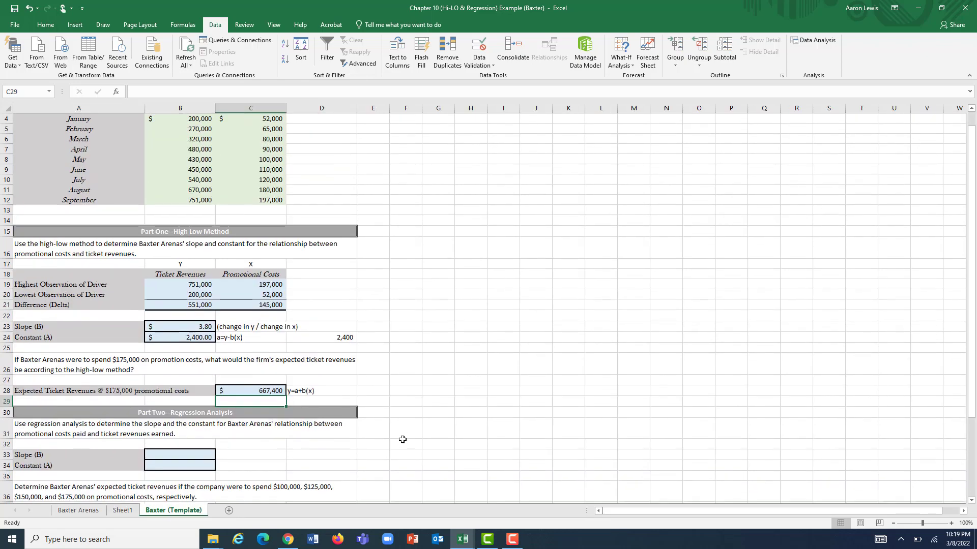
left_click(191, 456)
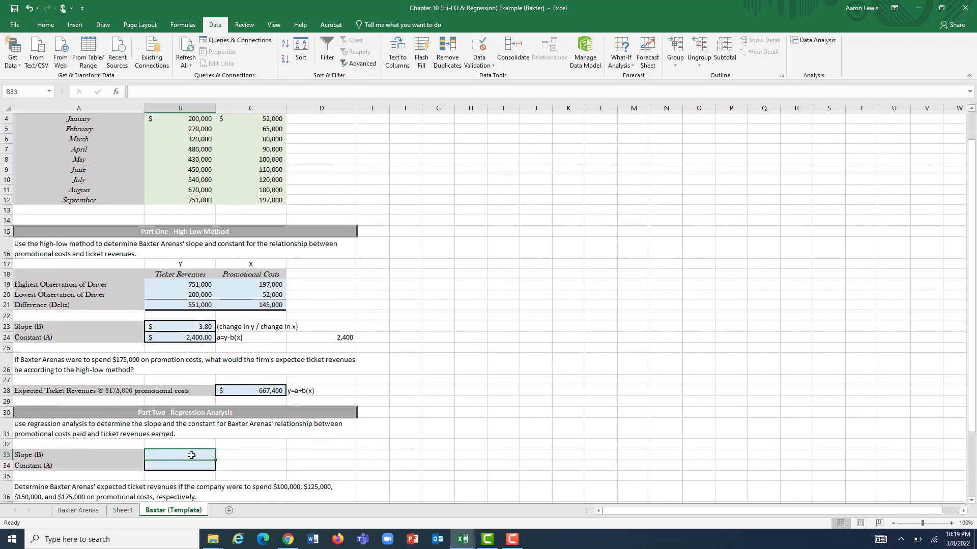
type("=")
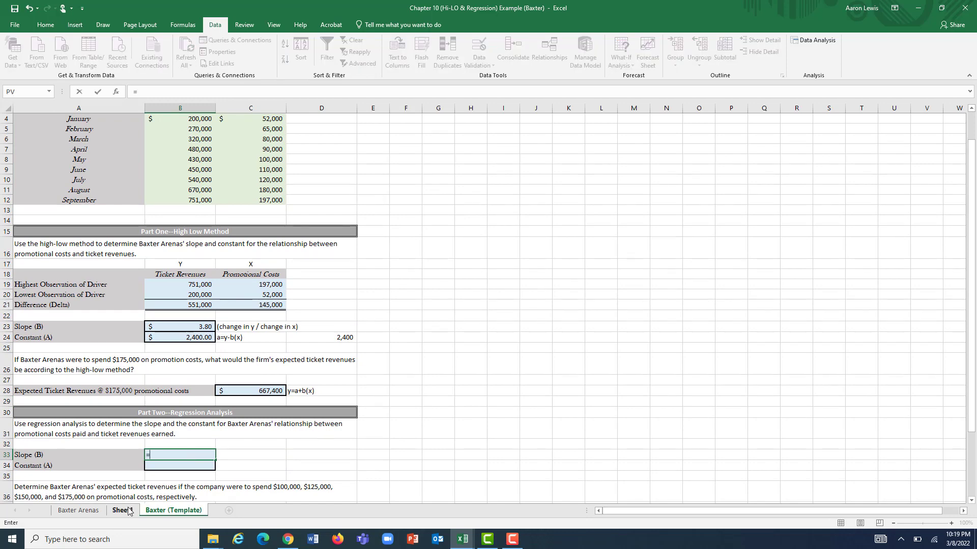
left_click(128, 512)
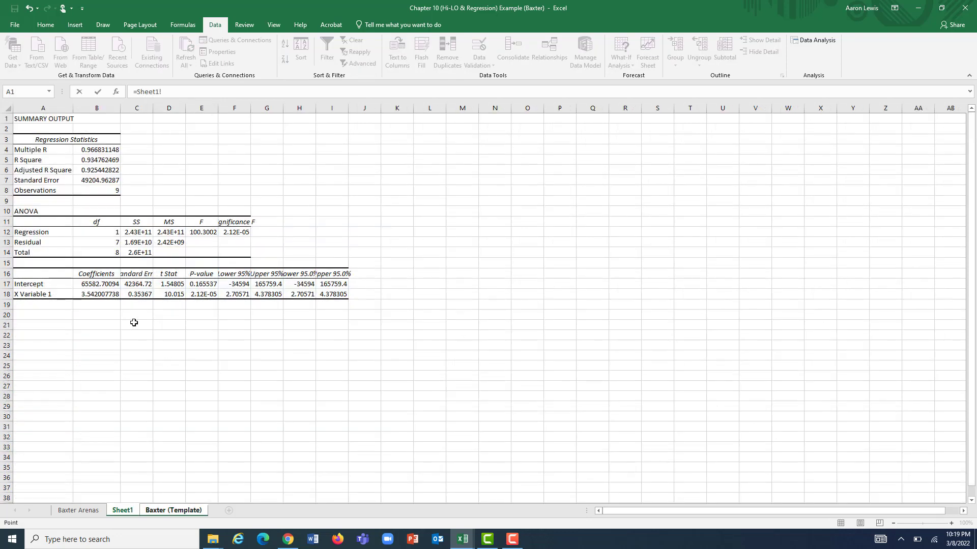
left_click(98, 295)
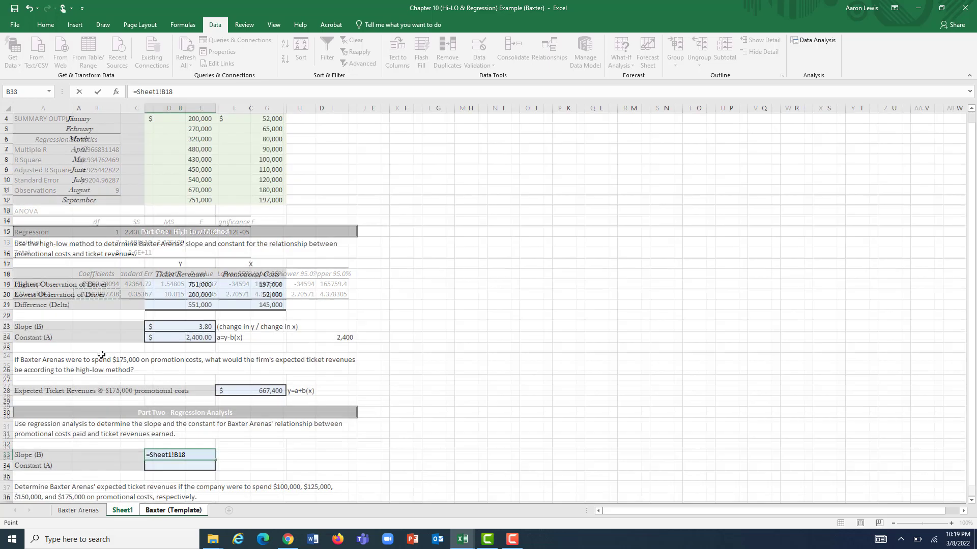
key("Return")
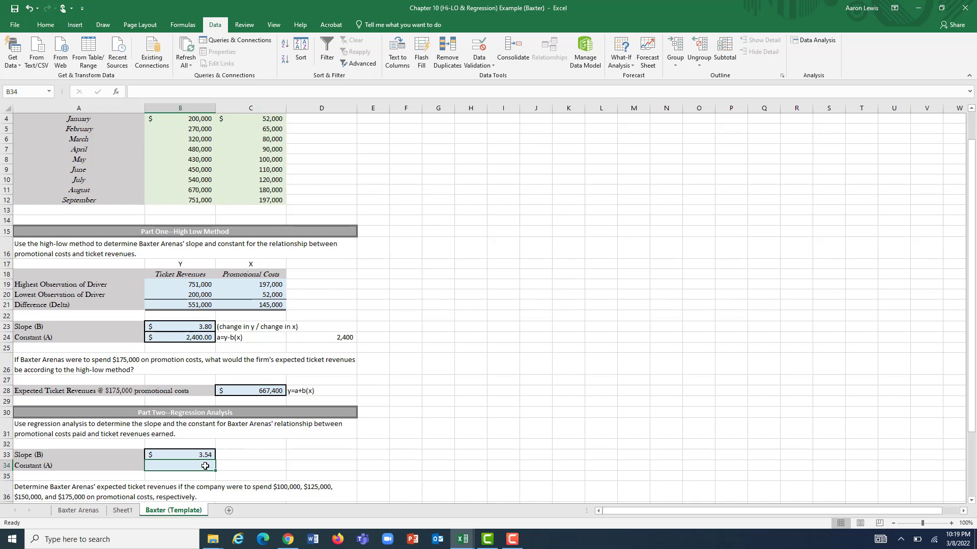
Step: Link the constant cell B34 to Sheet1!B17, showing $65,582.70
type("=")
left_click(124, 510)
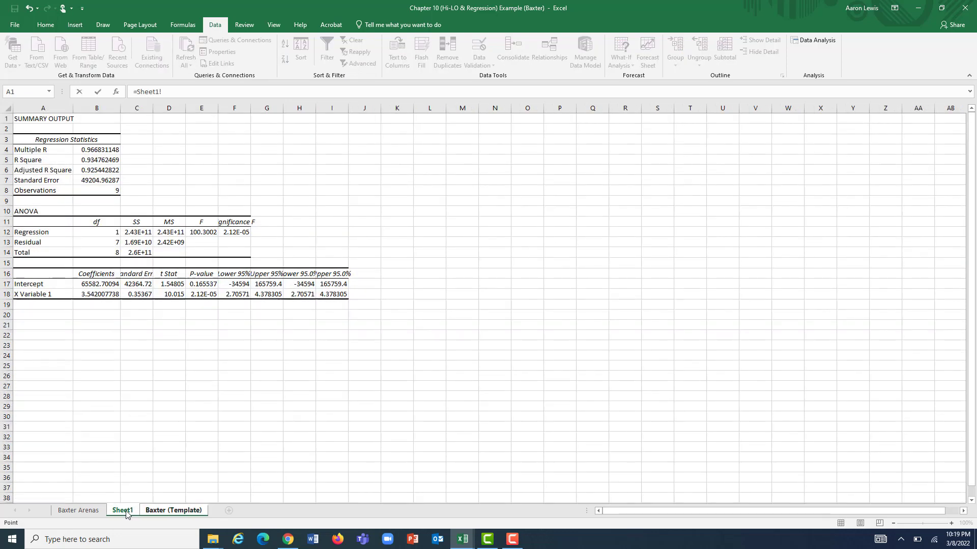
left_click(90, 285)
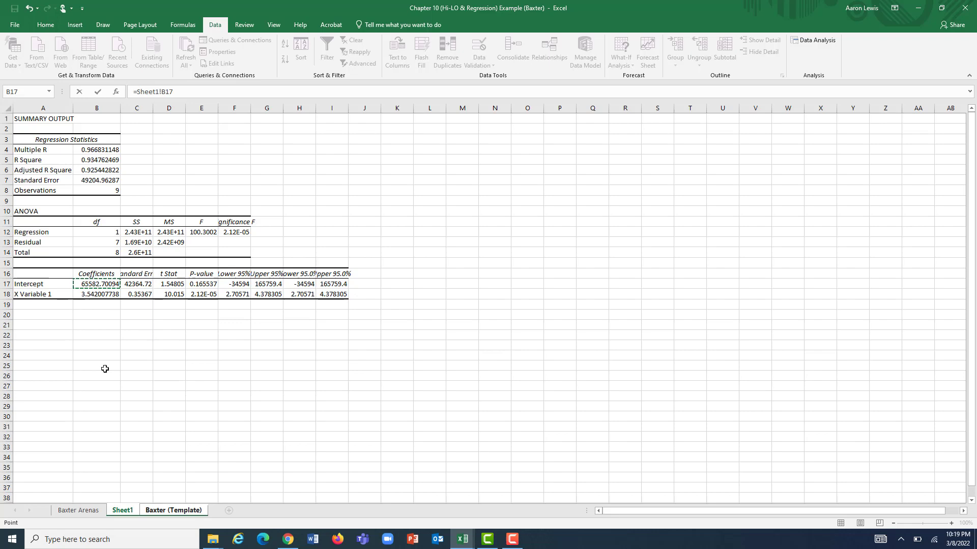
key("Return")
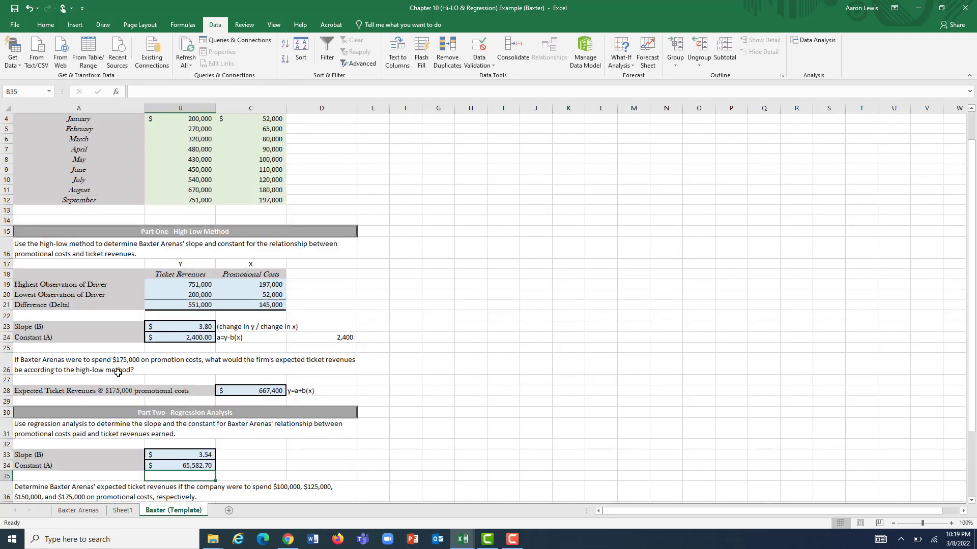
scroll(409, 456, "down", 1)
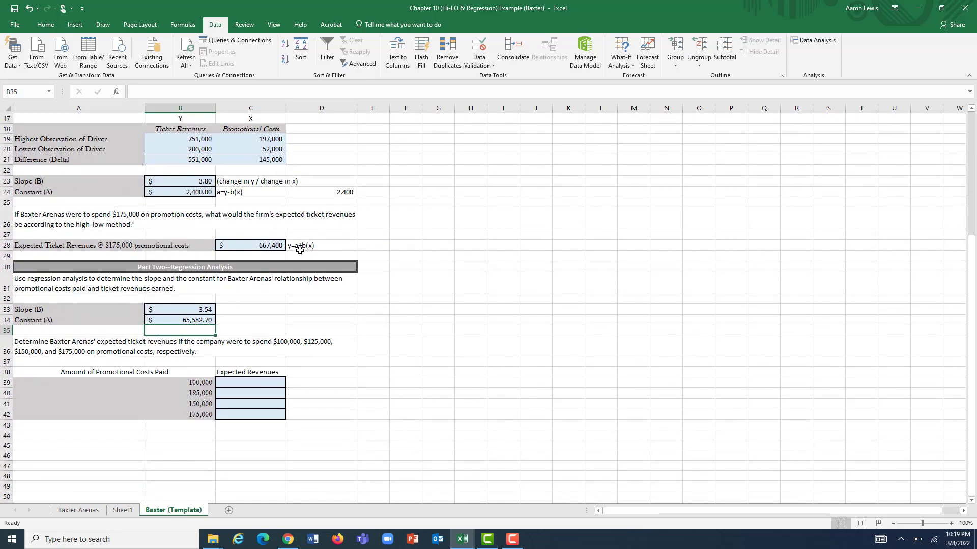
Step: Enter =B34+B33*A39 in C39, giving $419,783.47 expected revenue for 100,000
left_click(236, 383)
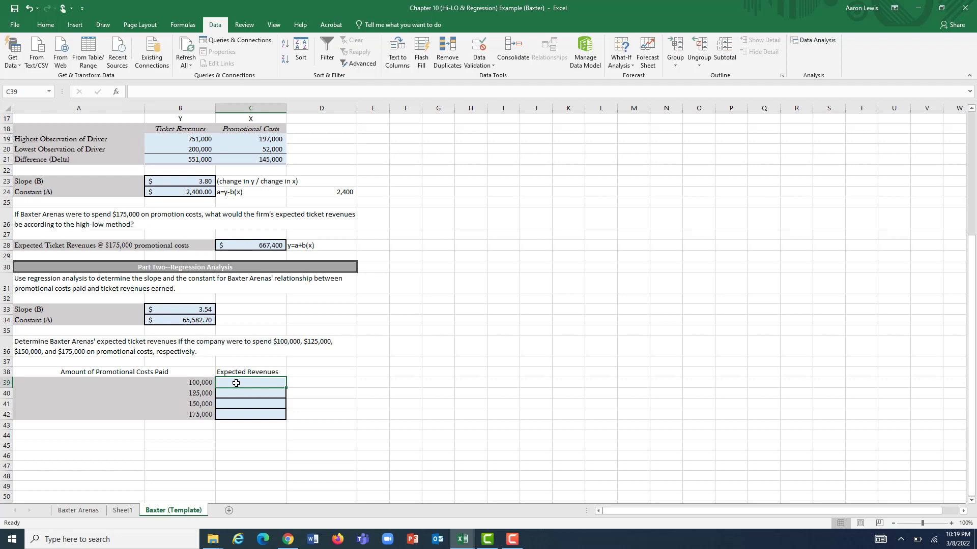
type("=")
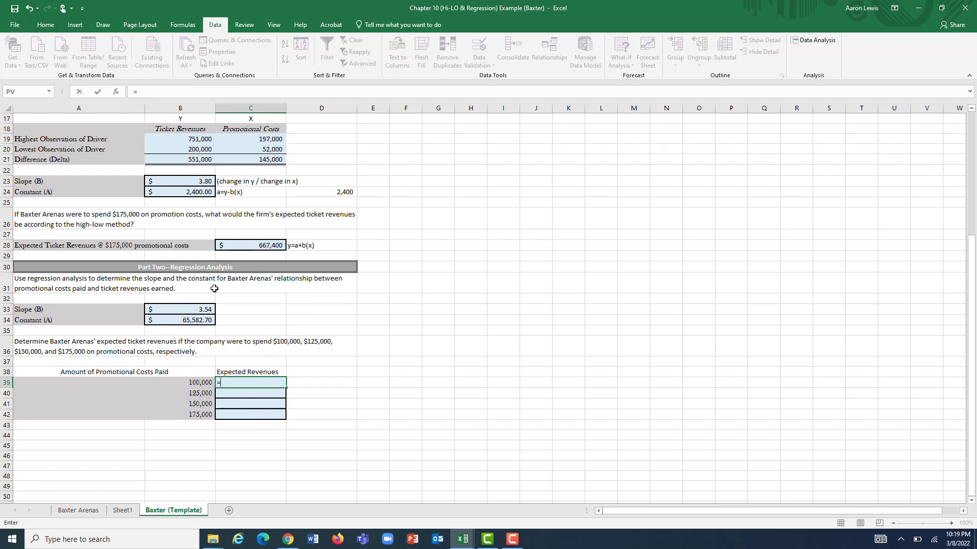
left_click(199, 319)
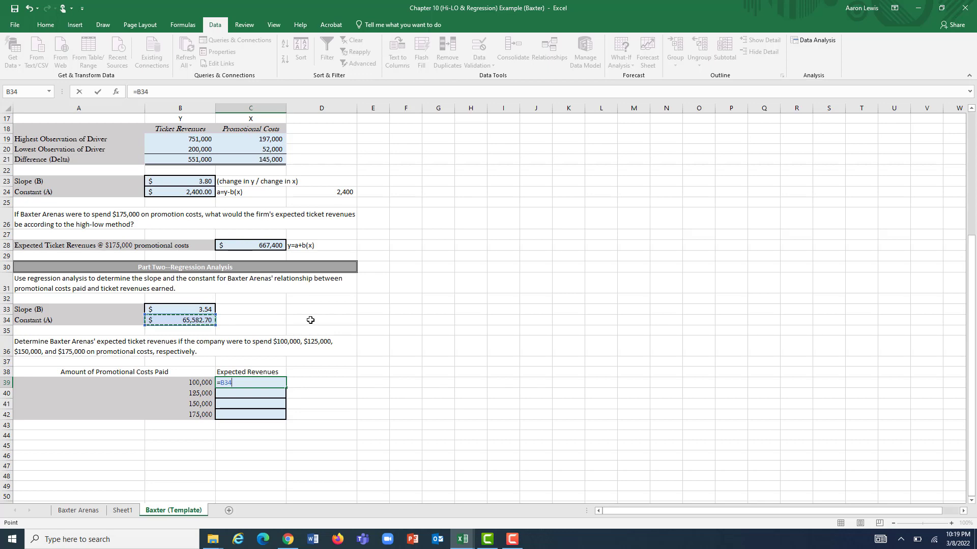
type("+")
left_click(208, 308)
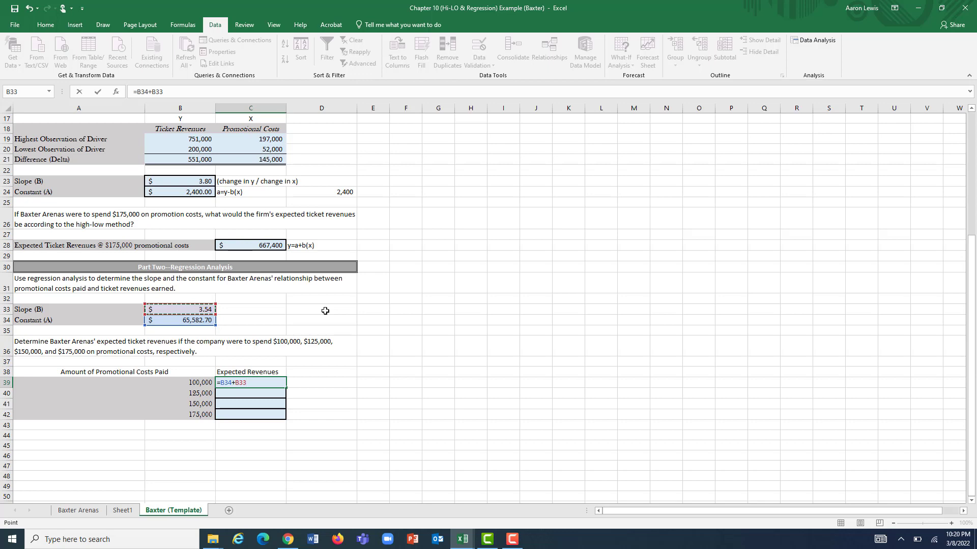
type("*")
left_click(190, 383)
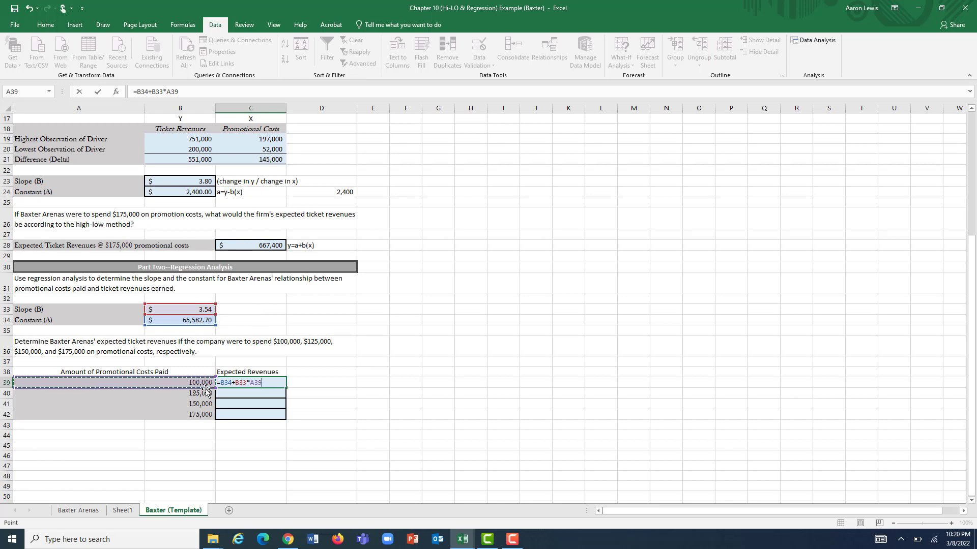
key("Return")
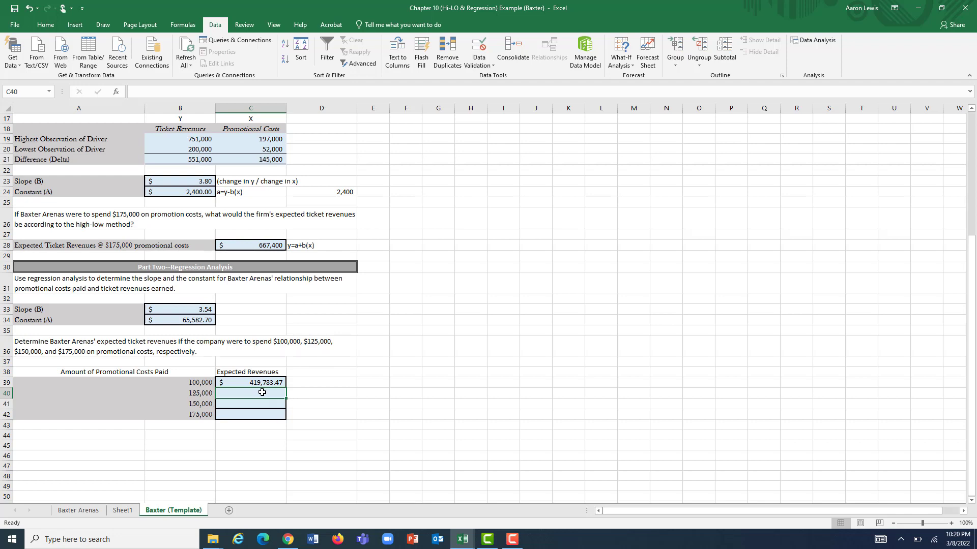
Step: Enter =$B$34+$B$33*A40 in C40, giving $508,333.67 for 125,000
type("=")
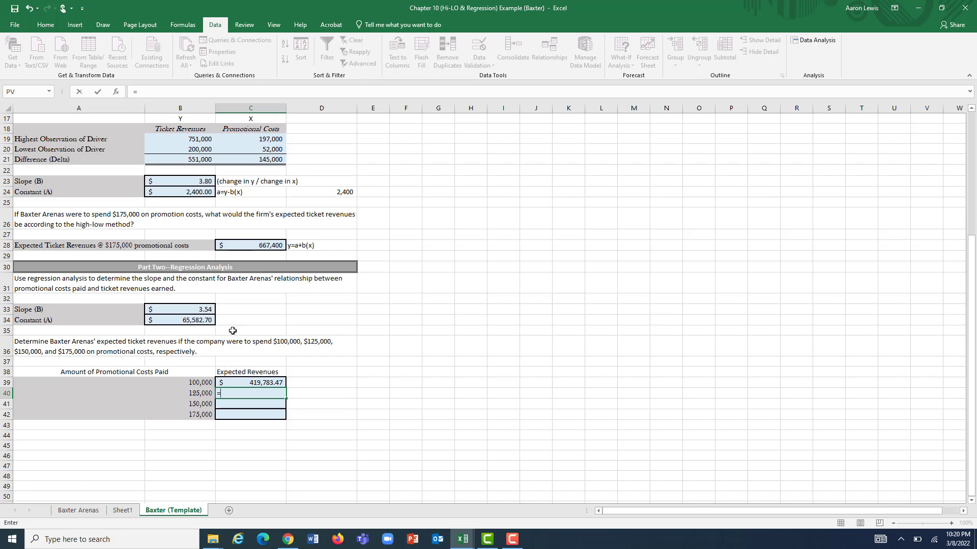
left_click(204, 321)
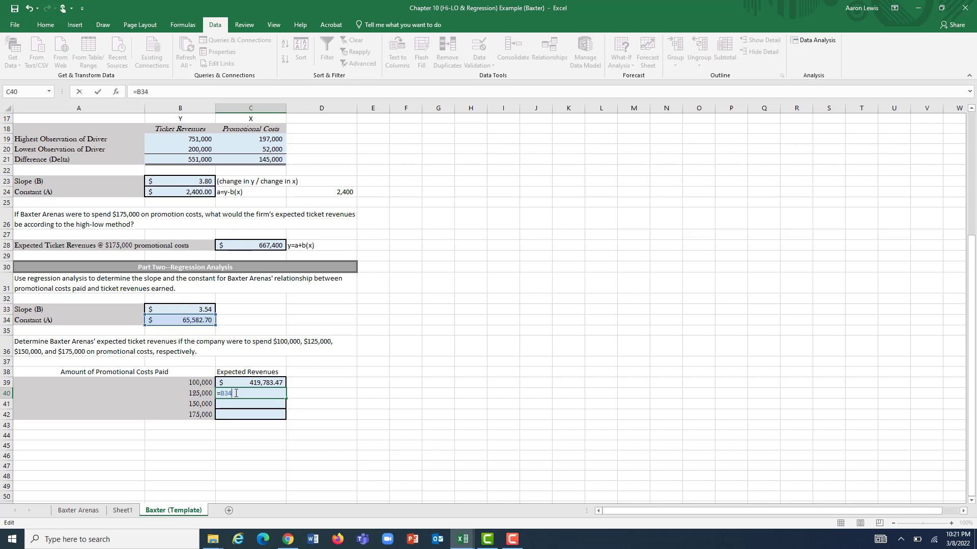
key("F4")
left_click(203, 309)
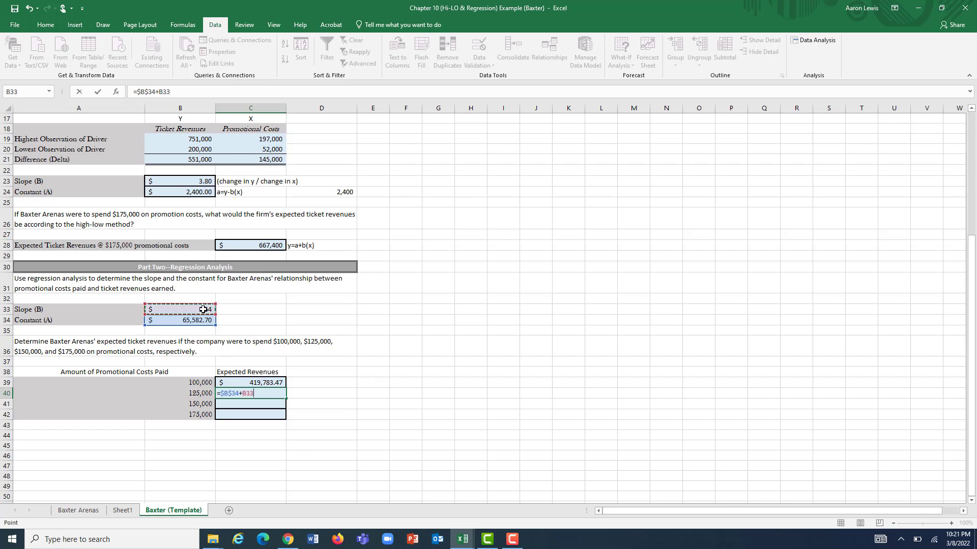
key("F4")
type("*")
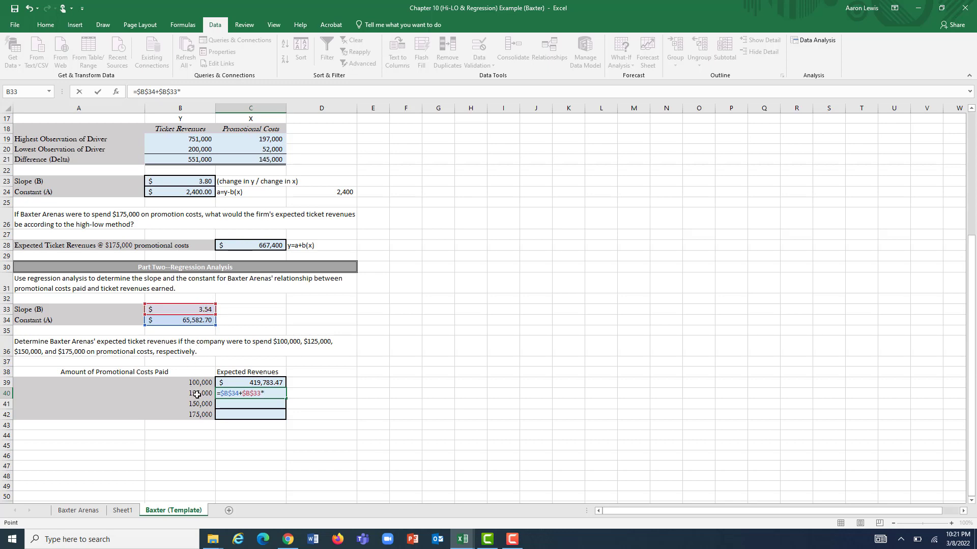
left_click(197, 394)
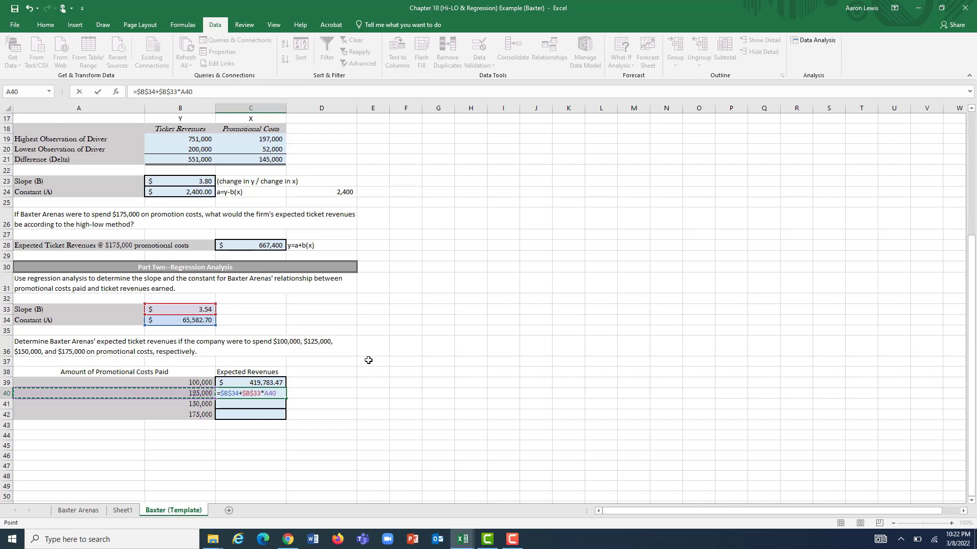
key("Return")
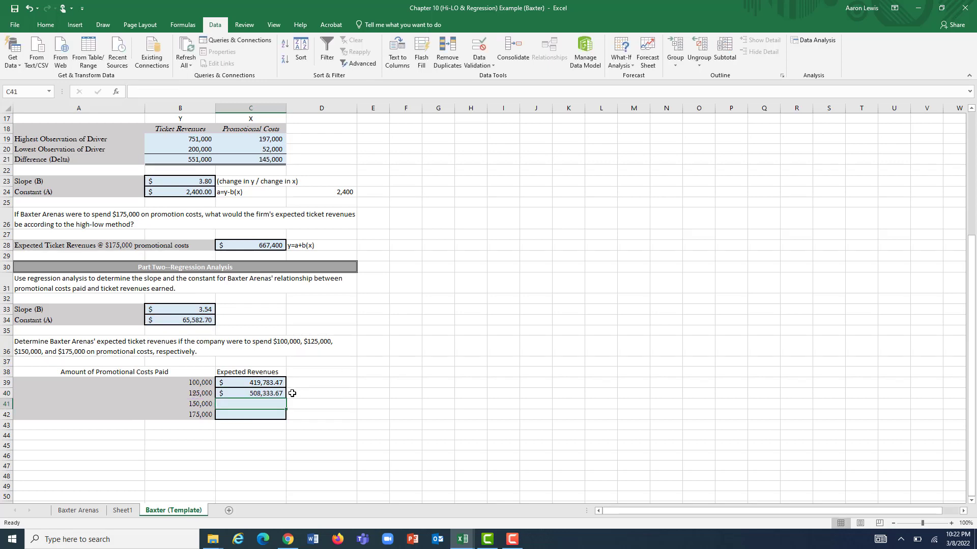
Step: Fill the C40 revenue formula down into C41 and C42, giving $596,883.86 and $685,434.06
left_click(274, 394)
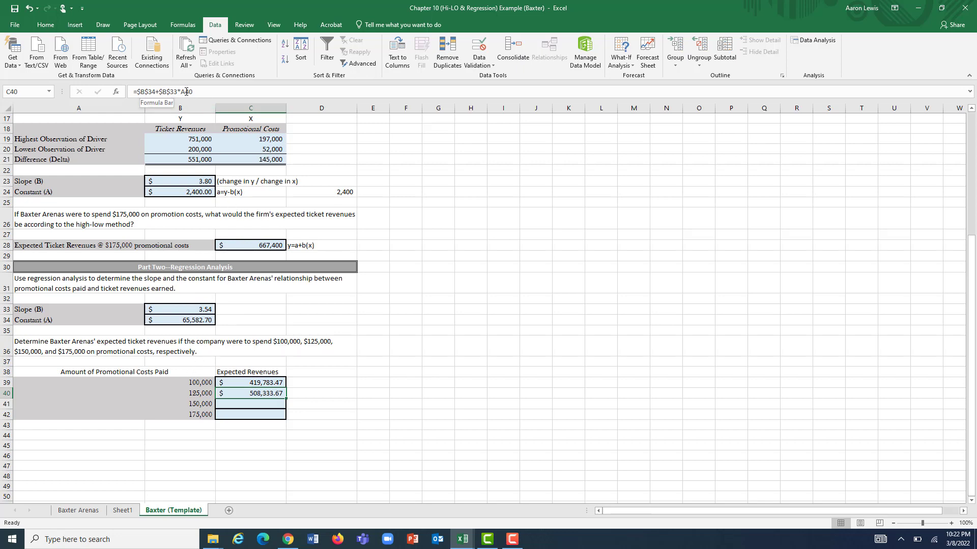
left_click(203, 392)
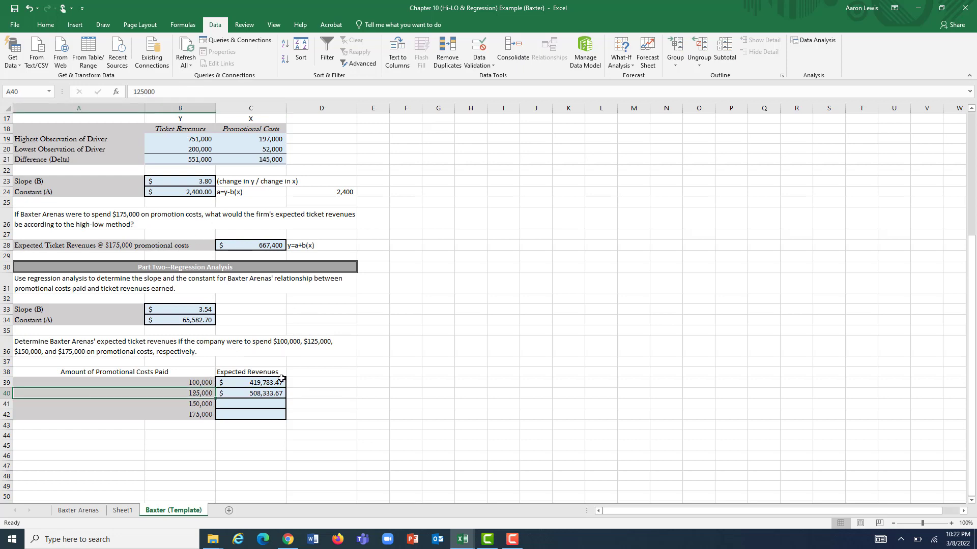
left_click(272, 392)
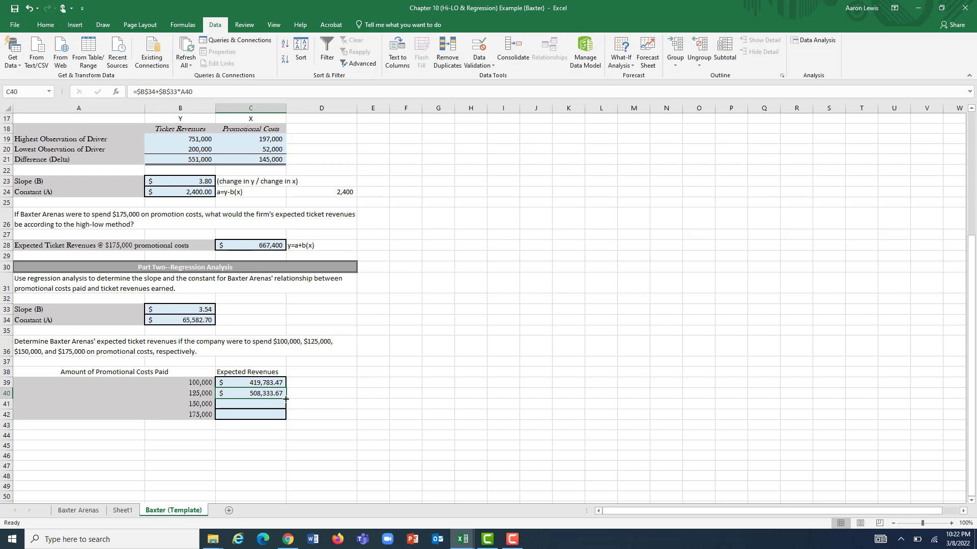
left_click_drag(286, 399, 286, 407)
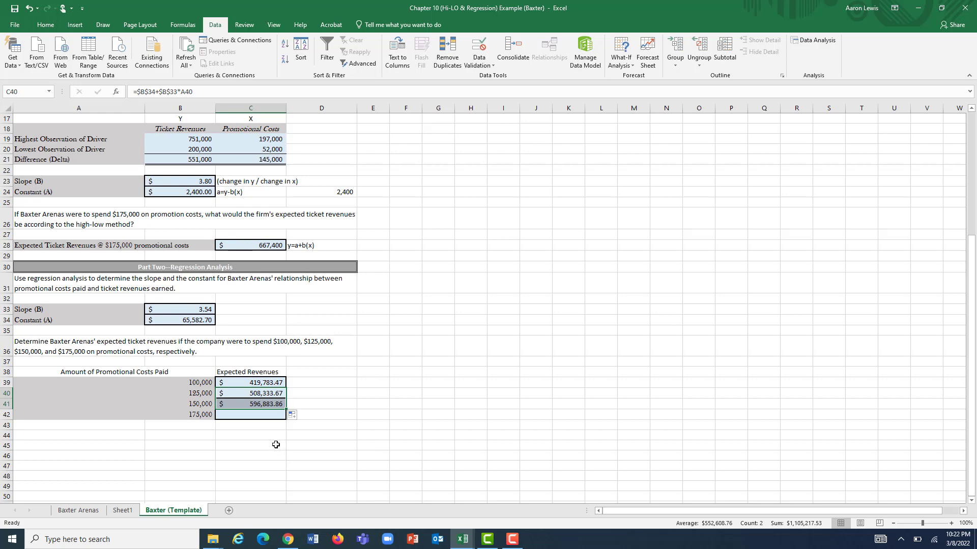
left_click(269, 413)
left_click(263, 405)
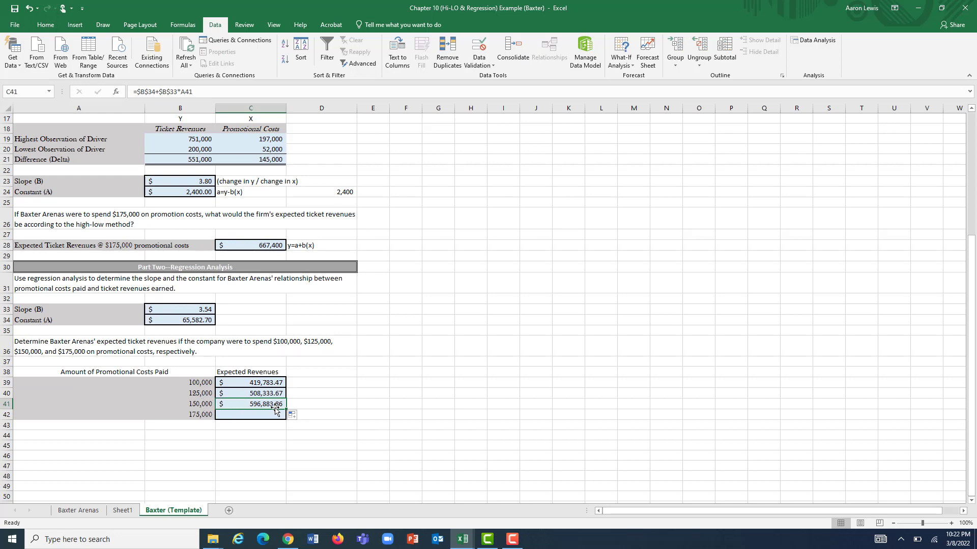
left_click_drag(285, 409, 286, 419)
left_click(326, 392)
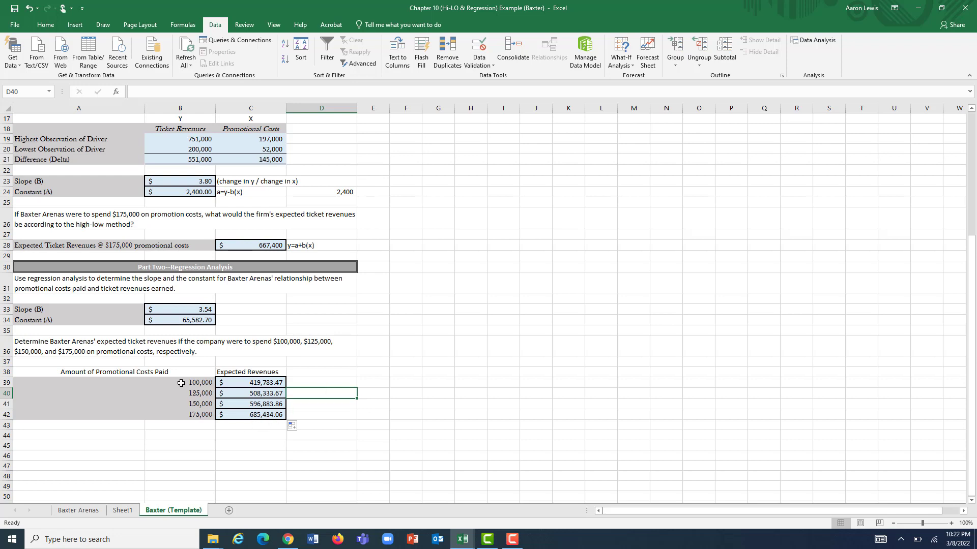
left_click(241, 247)
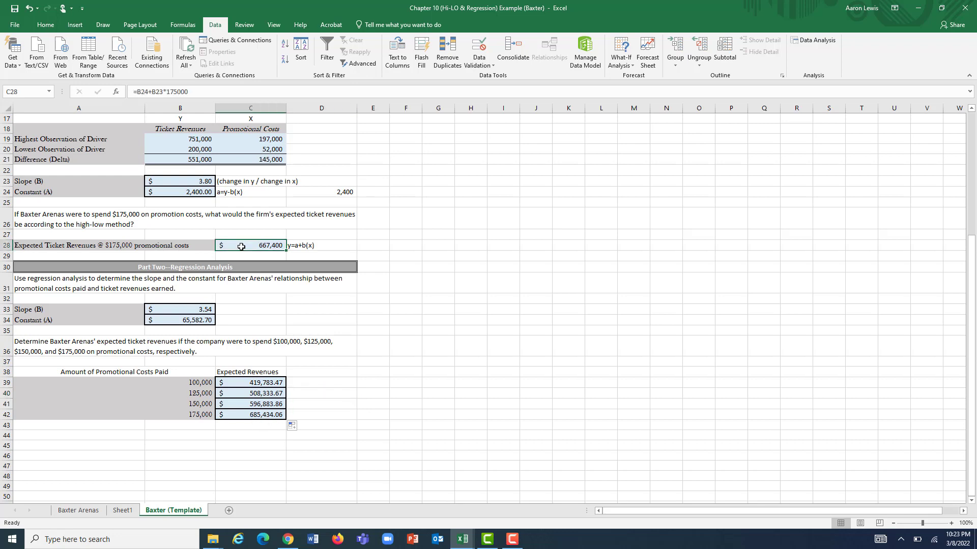
left_click(255, 416)
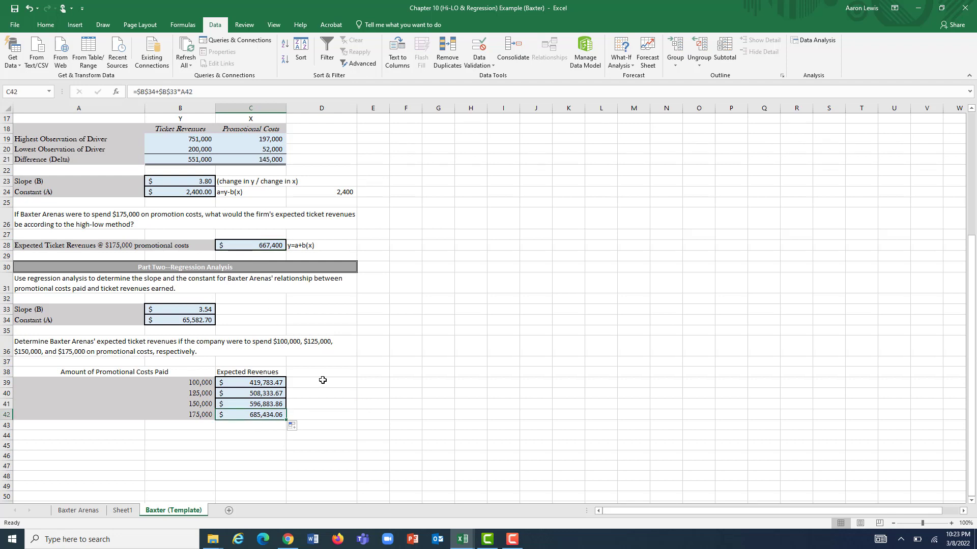
left_click(261, 248)
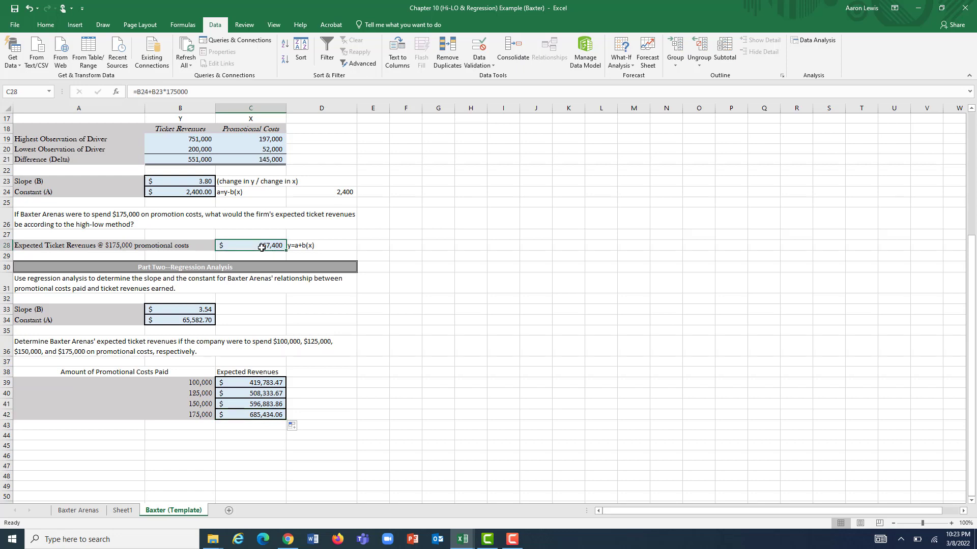
left_click(247, 417)
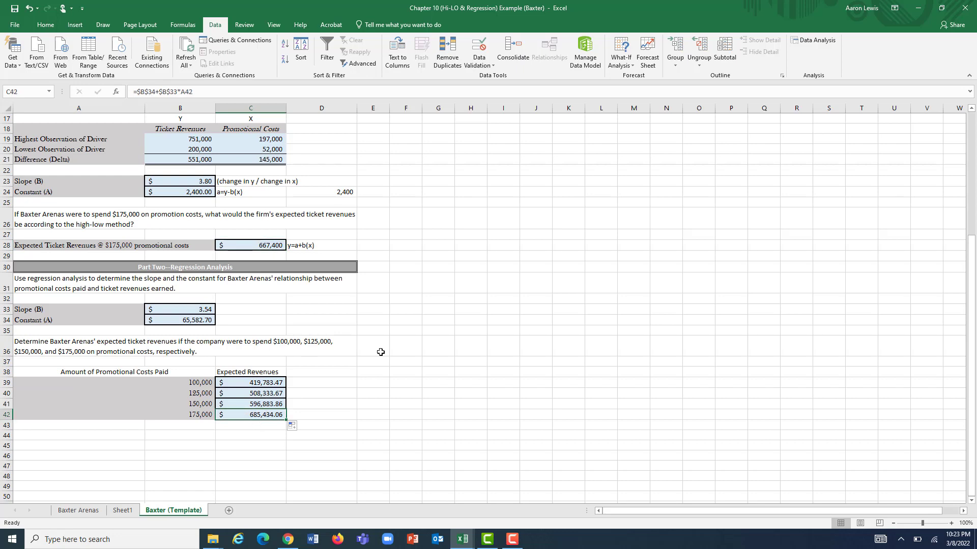